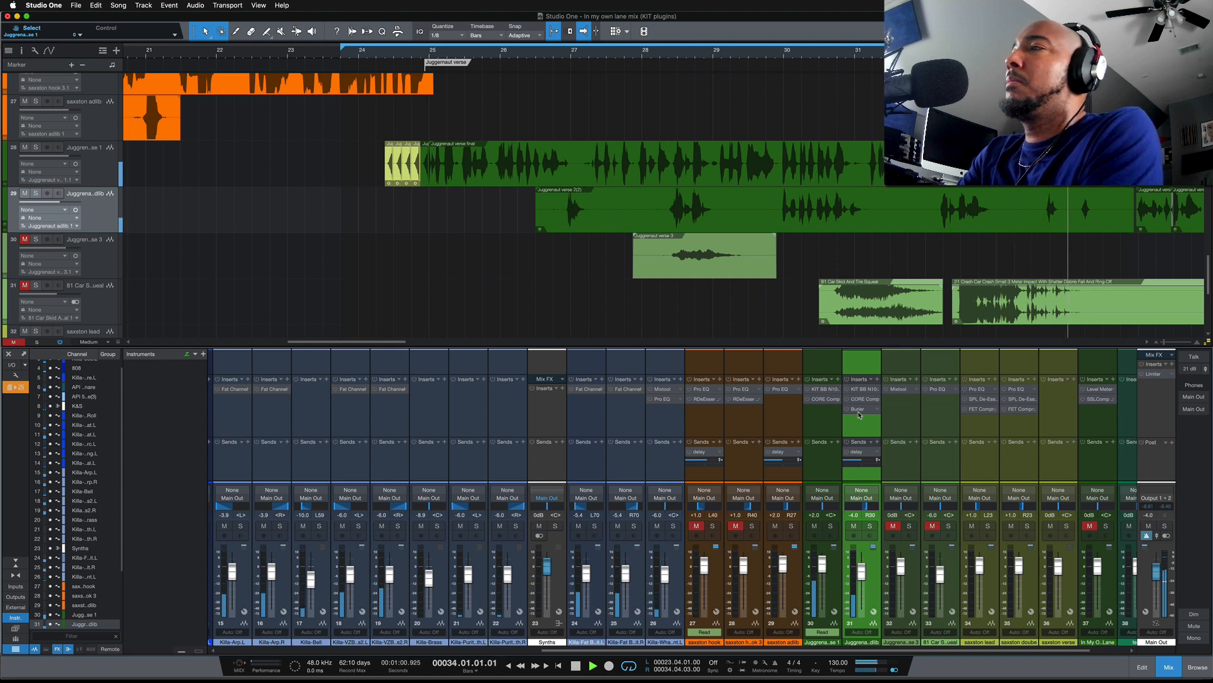
Step: Stop playback, open the KIT BB N105 V2 insert on the Juggrenaut verse 1 channel and switch its preamp to mic
key(space)
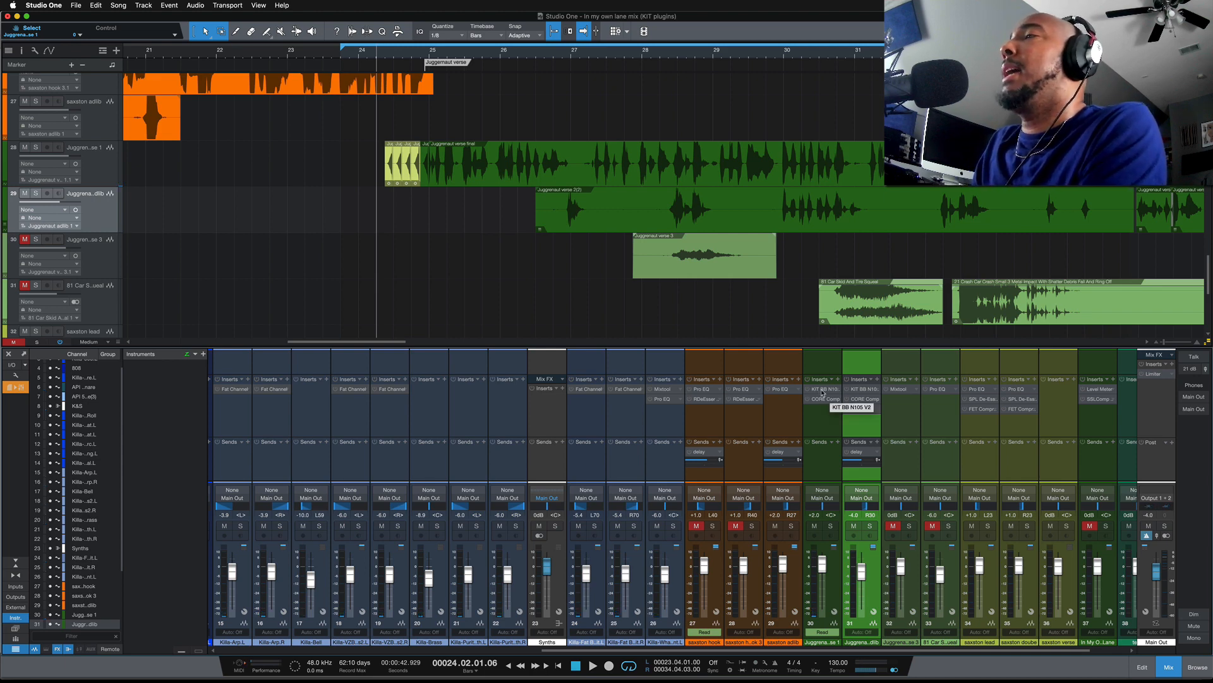
click(822, 390)
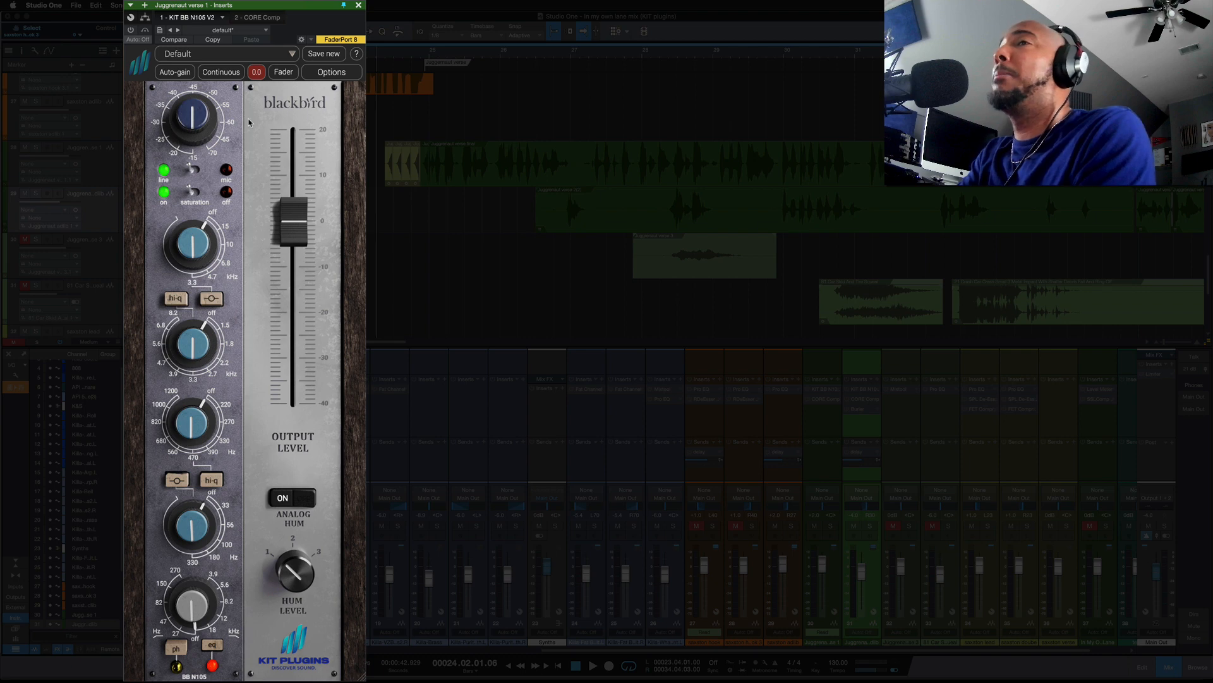
click(168, 173)
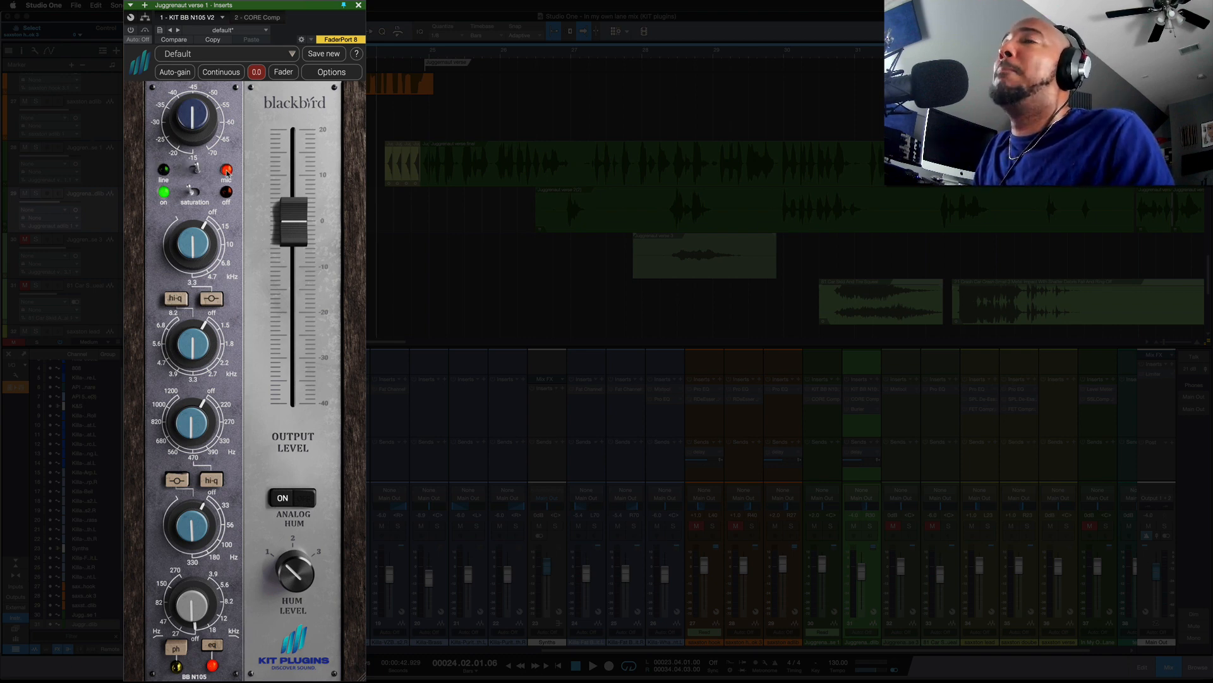
mouse_move(190, 115)
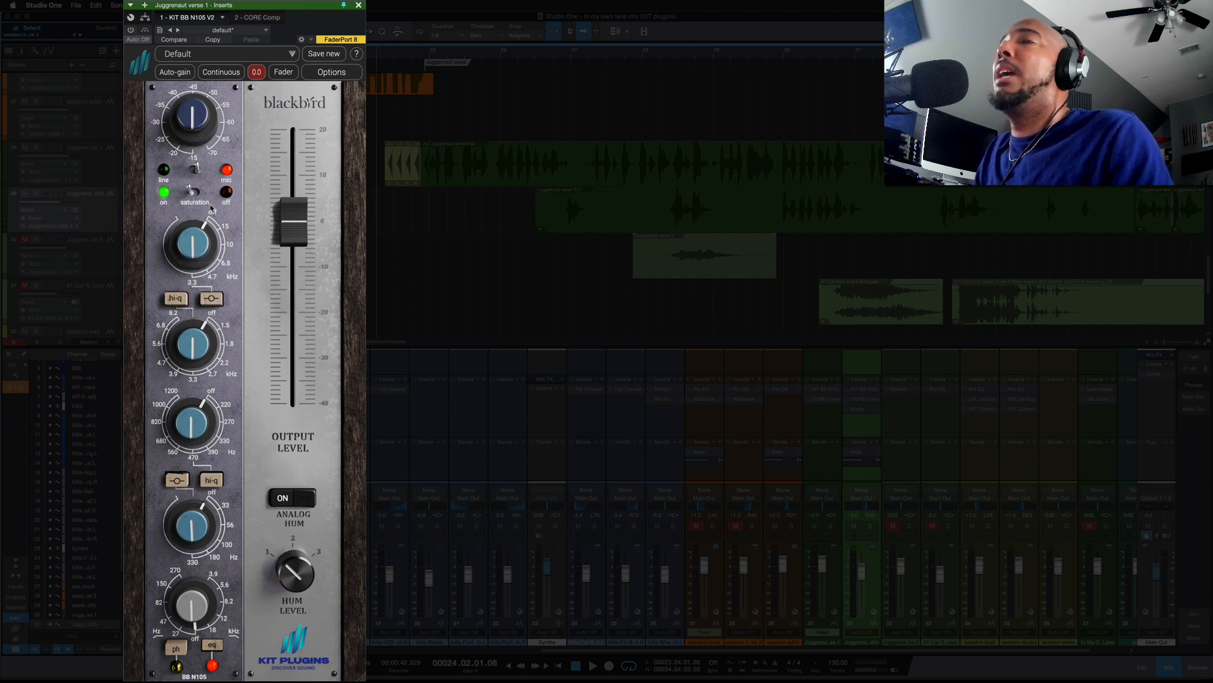
click(225, 195)
click(167, 195)
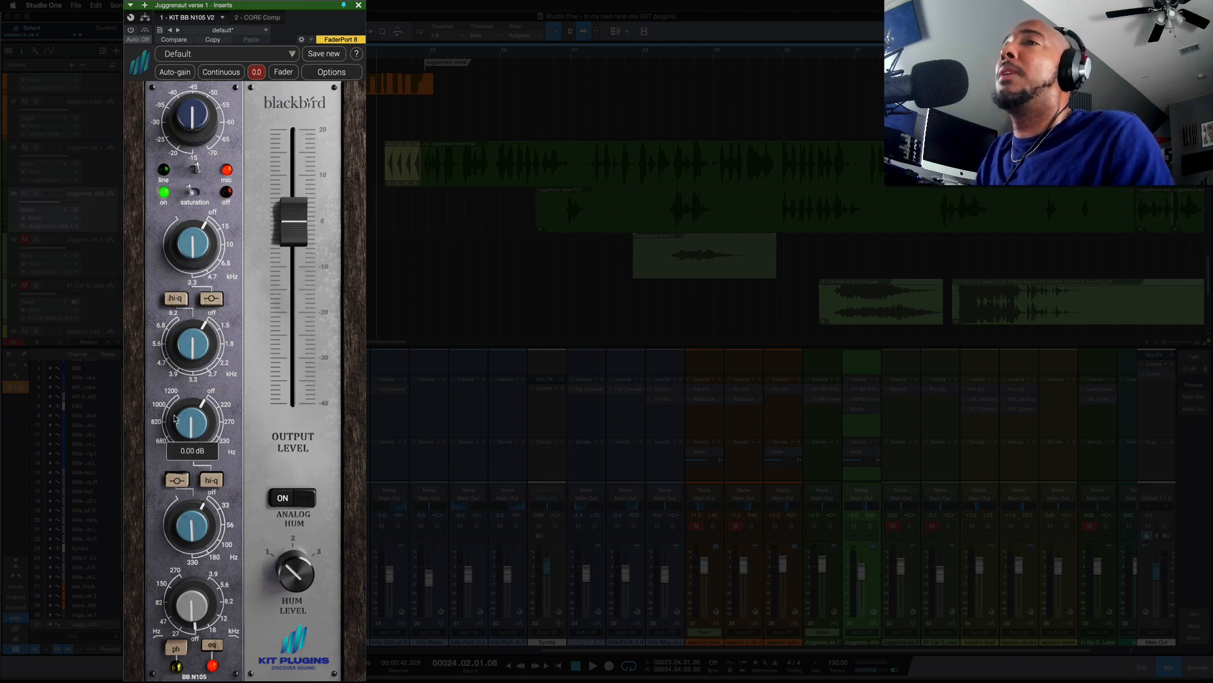
Step: Activate the BB N105, boost the high mids at 3.3 kHz, cut the low mids at 220 Hz and engage the low-frequency filter
mouse_move(202, 261)
mouse_move(193, 534)
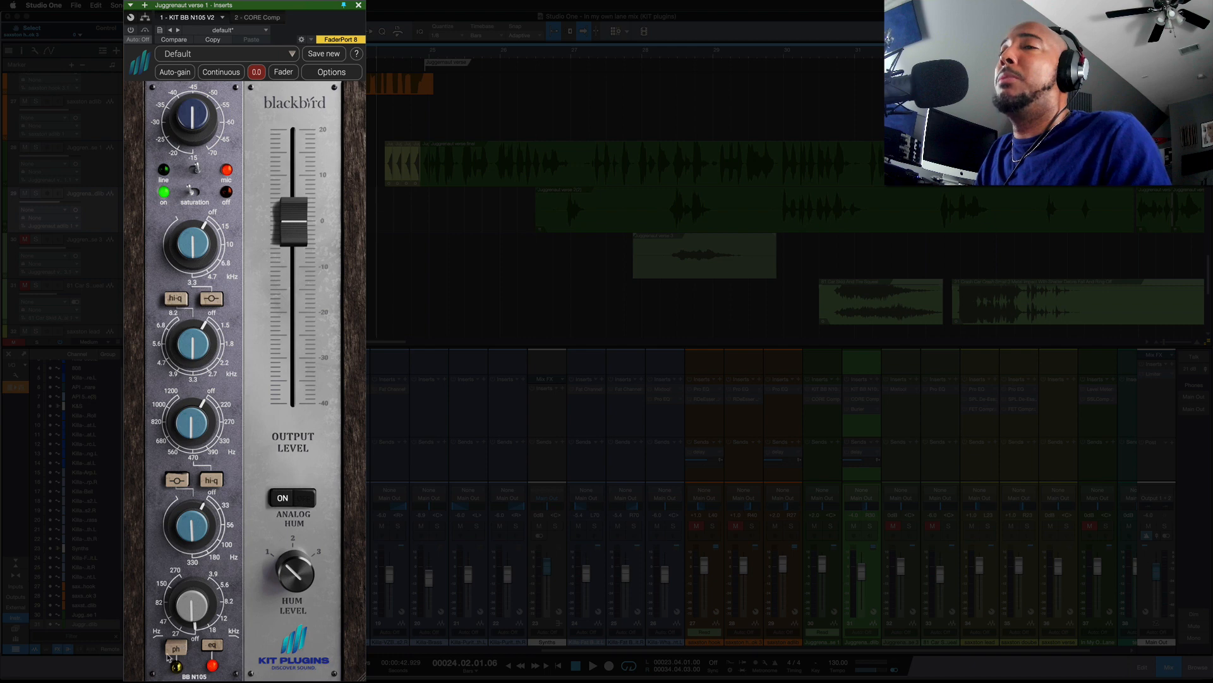
click(130, 30)
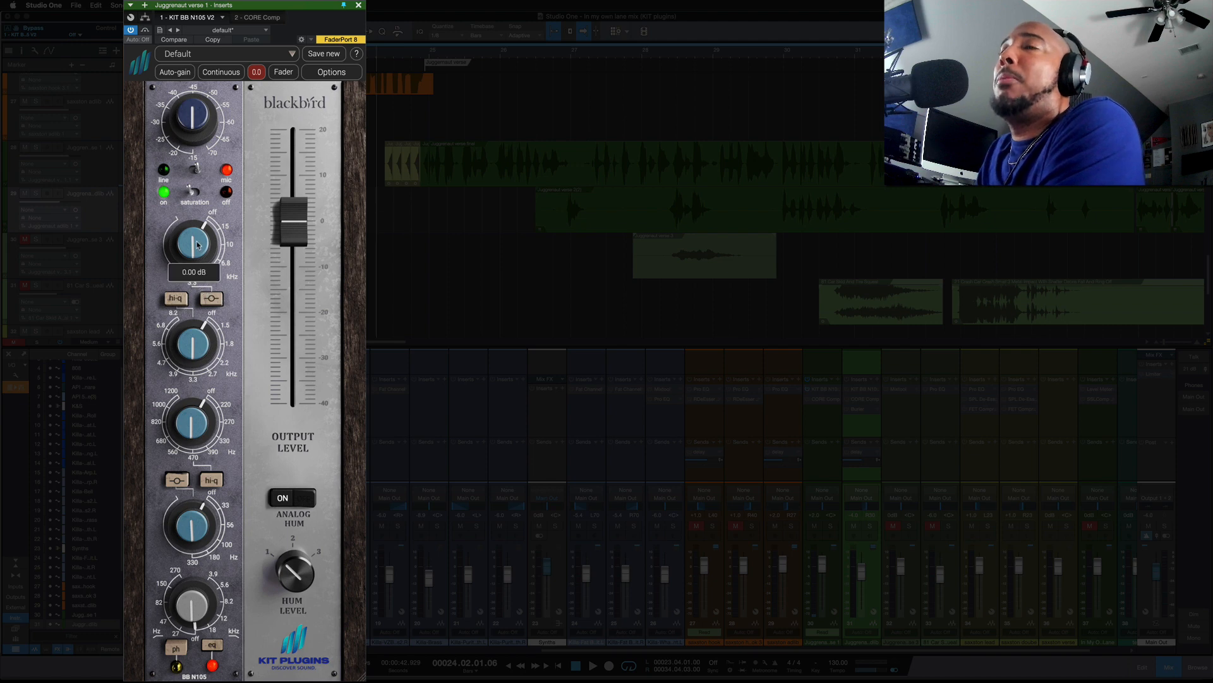
drag(196, 240, 196, 242)
mouse_move(197, 333)
drag(190, 337, 191, 328)
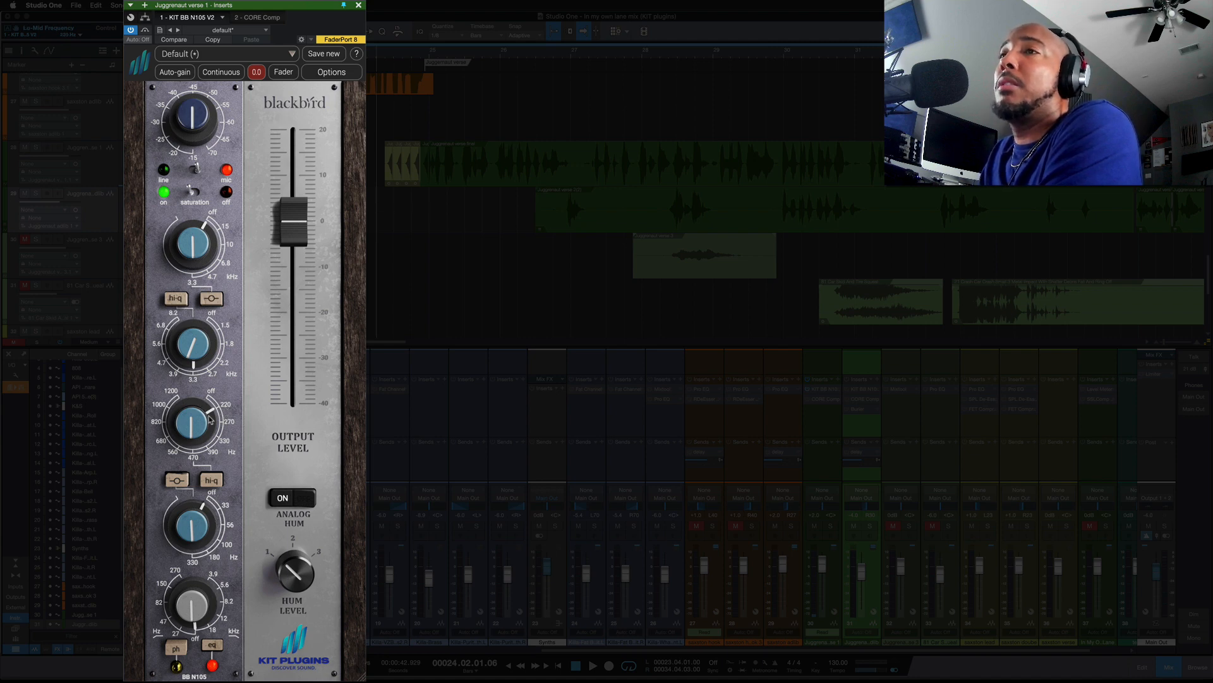
drag(194, 425, 204, 447)
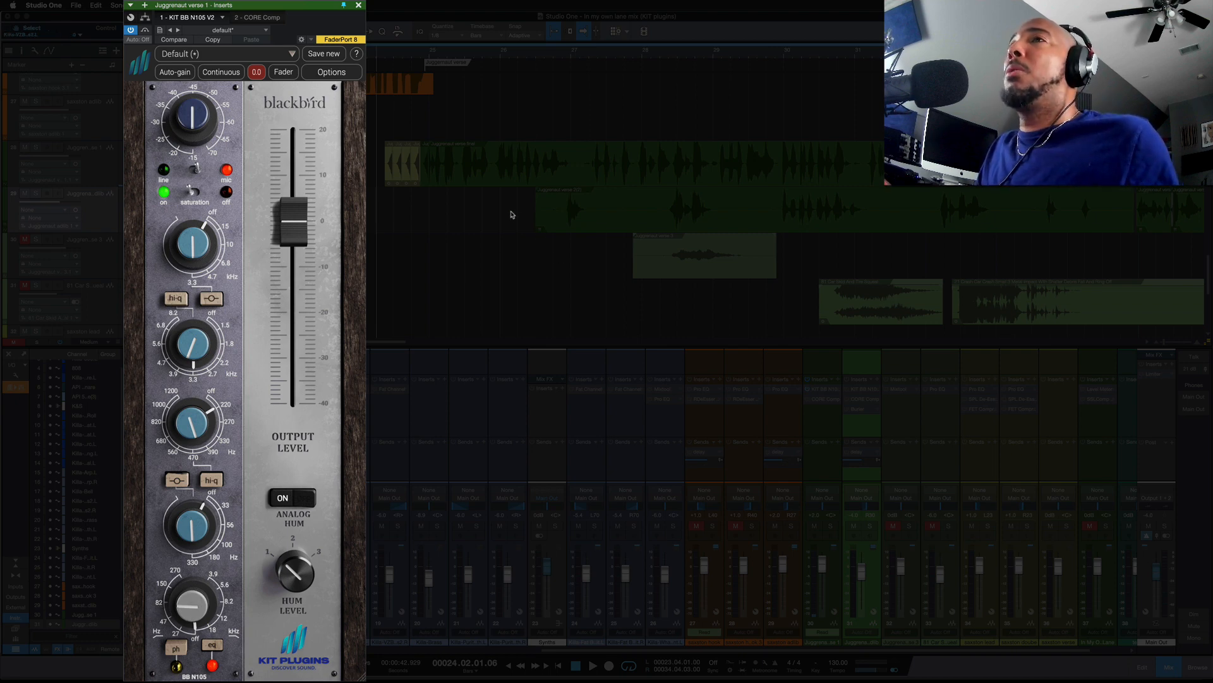
key(space)
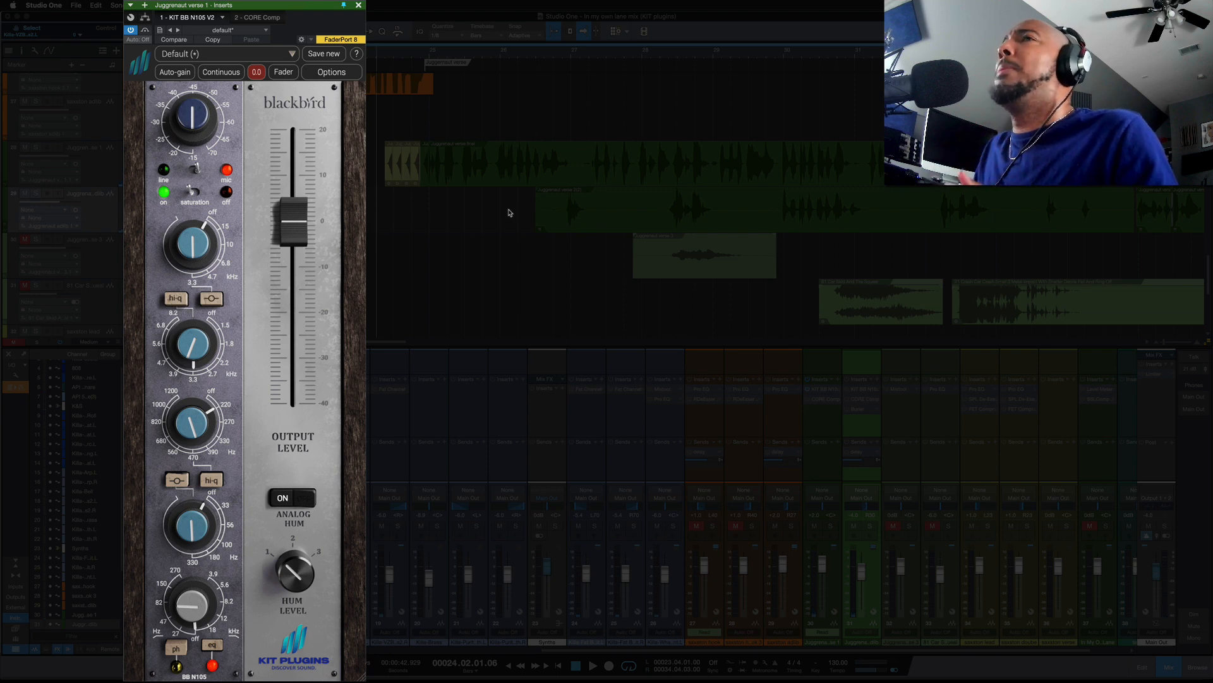
Step: Raise the BB N105 preamp sensitivity slightly, switch saturation off and audition the verse
mouse_move(193, 120)
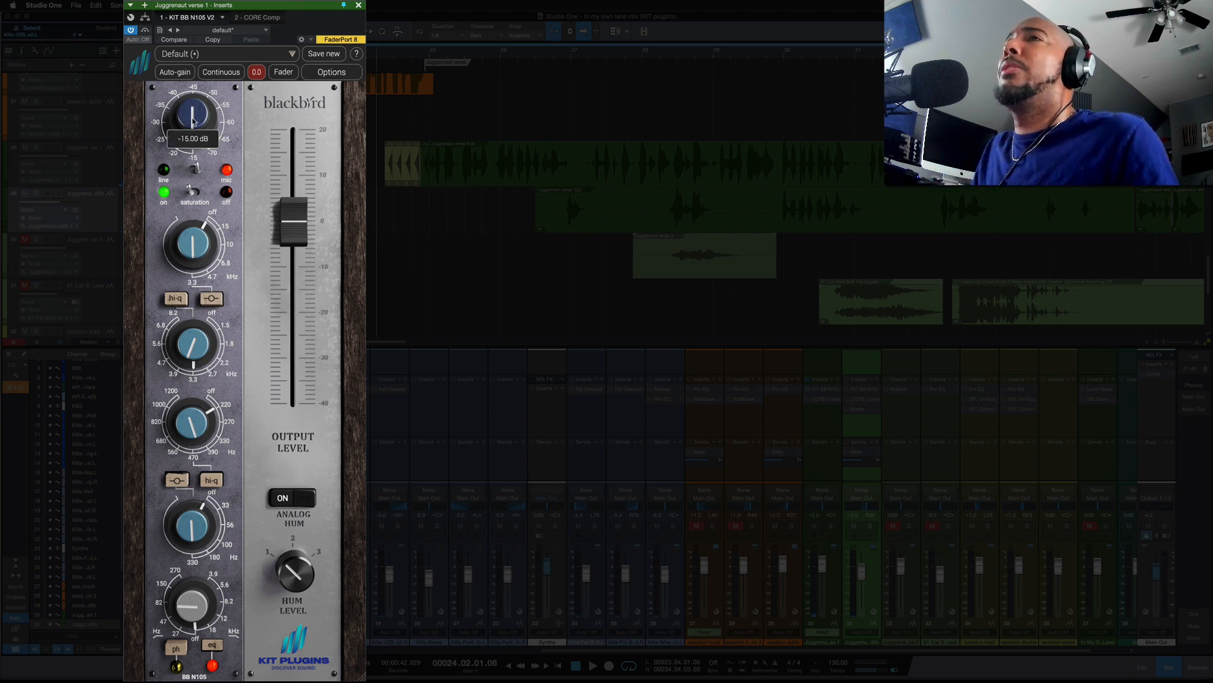
drag(193, 112, 194, 109)
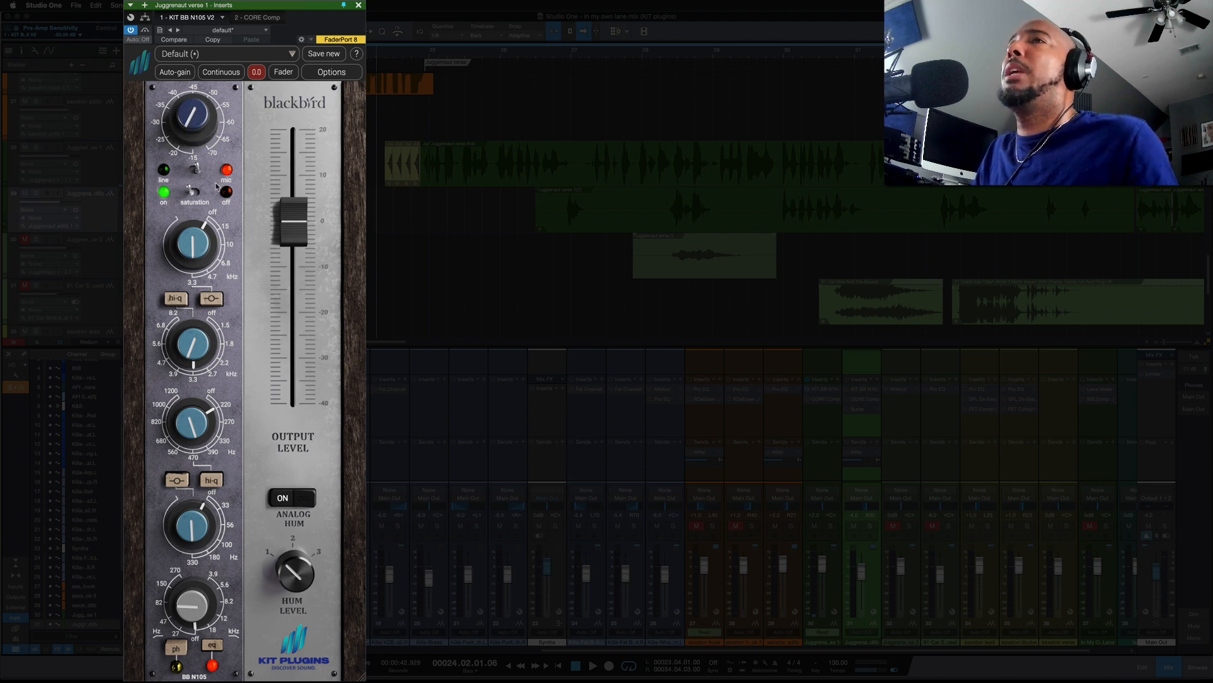
click(226, 196)
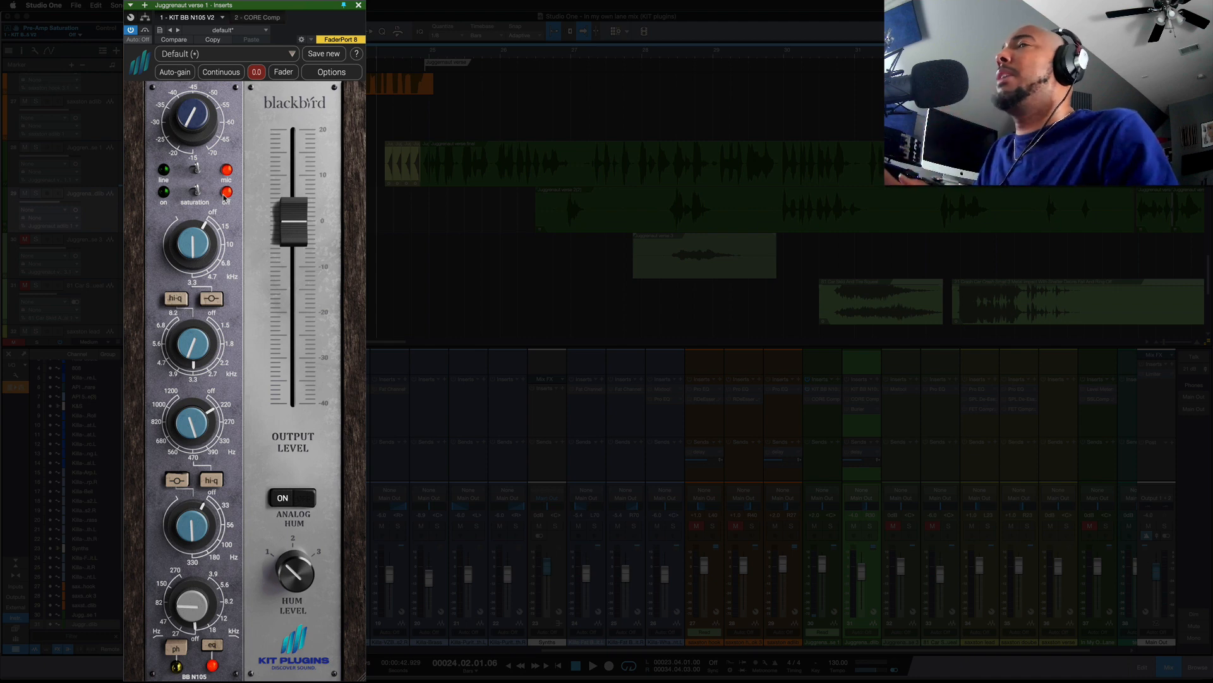
mouse_move(304, 160)
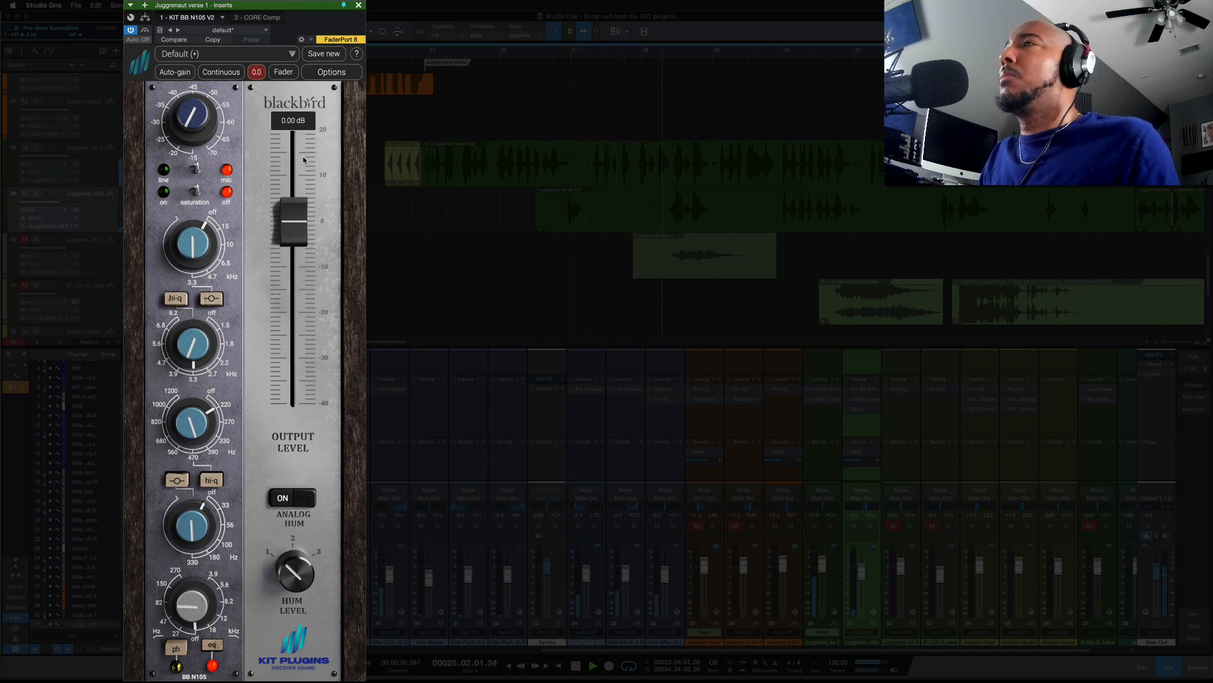
key(space)
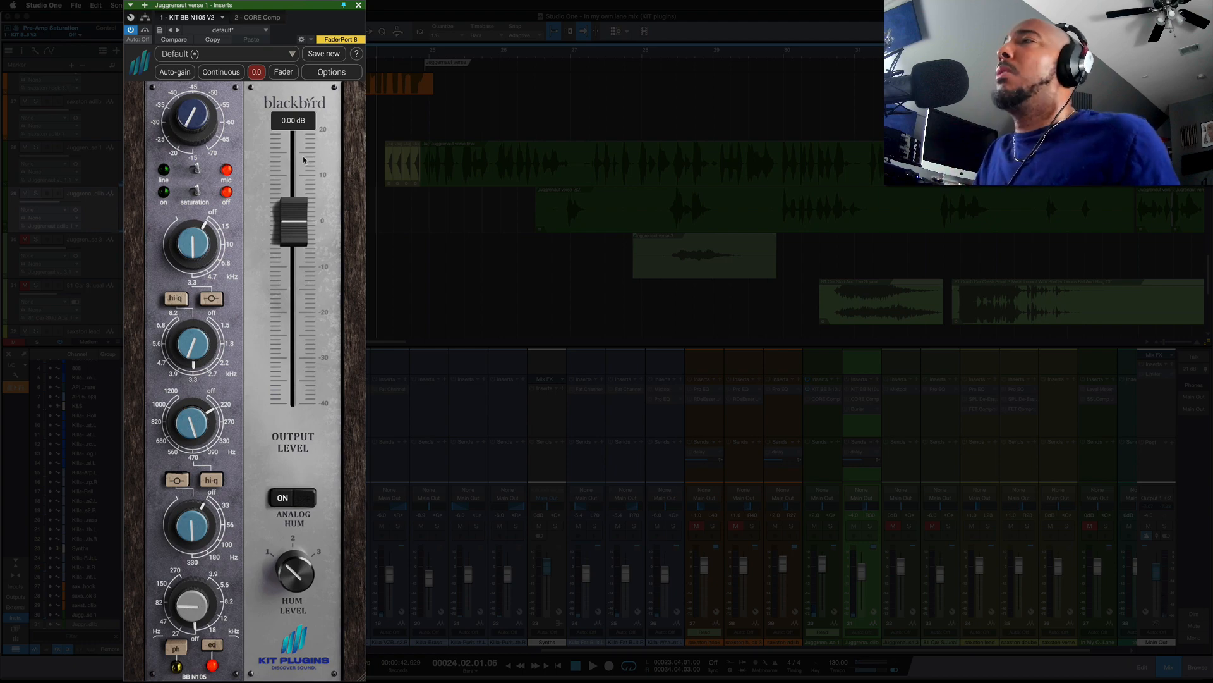
Step: Close the preamp, open the CORE Comp insert on Juggrenaut verse 1, and toggle its Crush mode on and back off
click(358, 5)
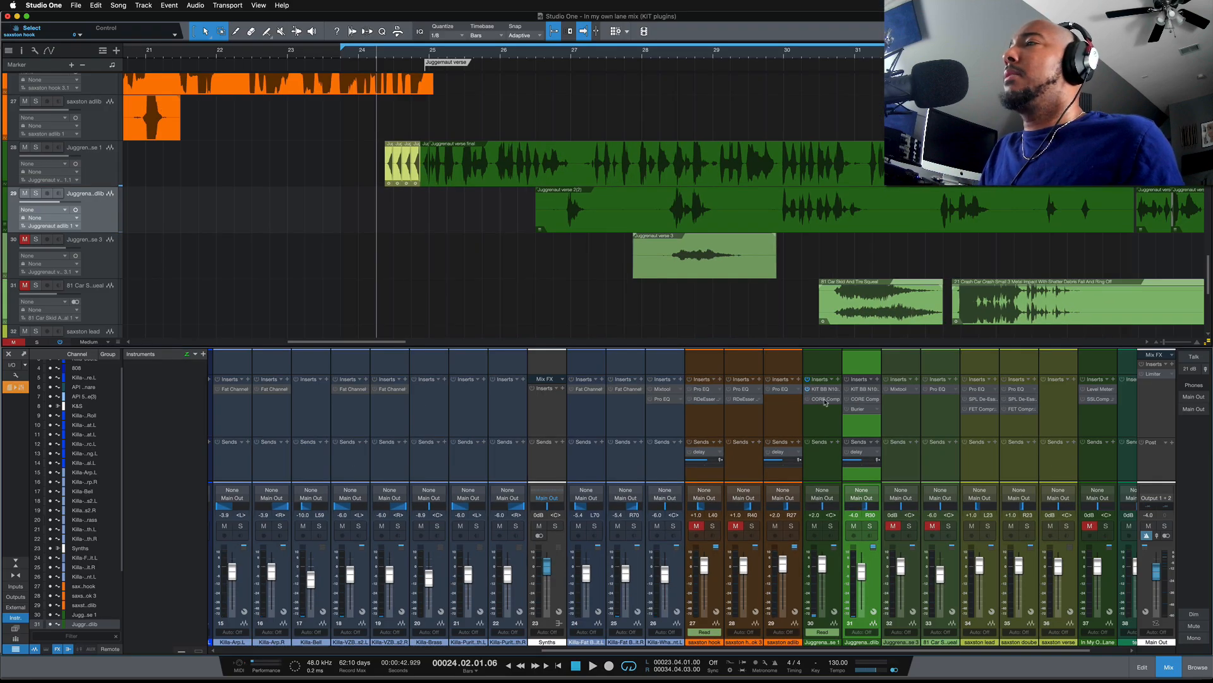
click(824, 399)
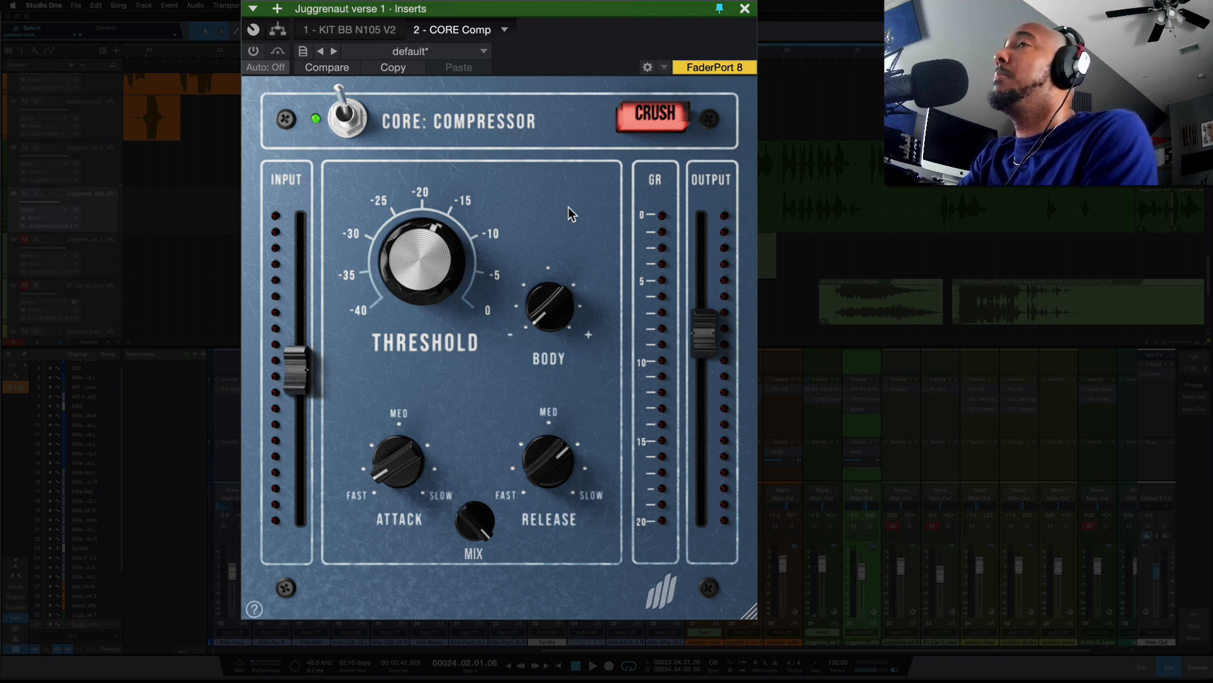
mouse_move(547, 313)
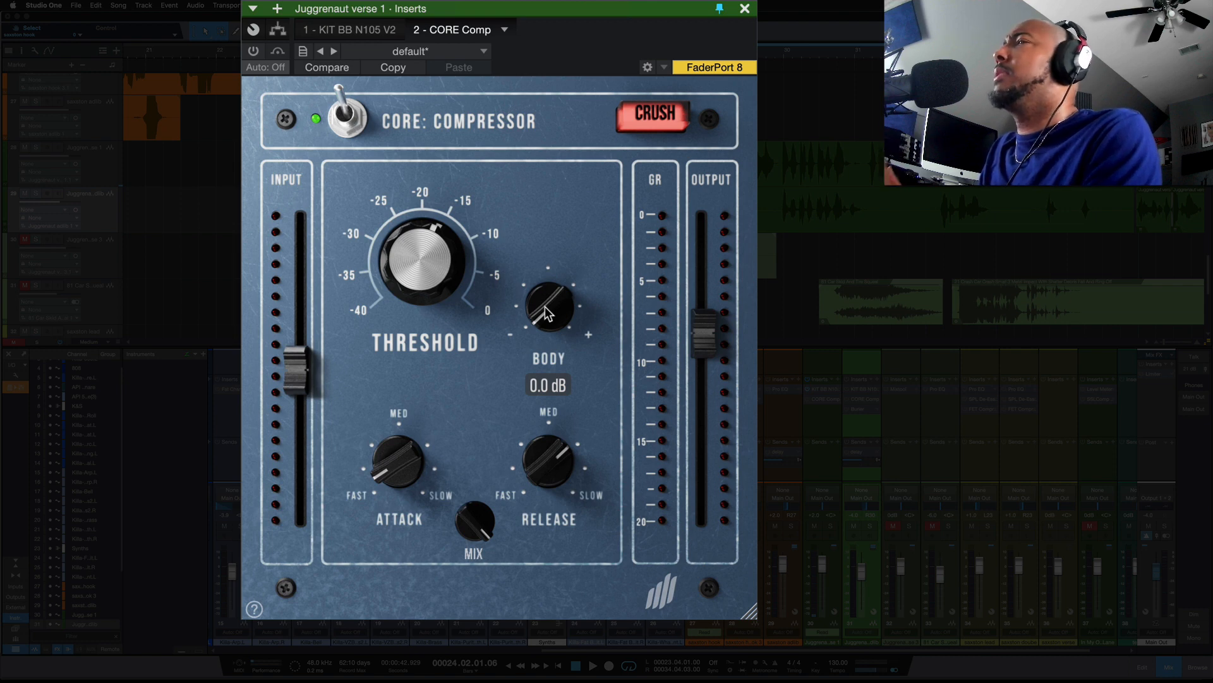
click(646, 116)
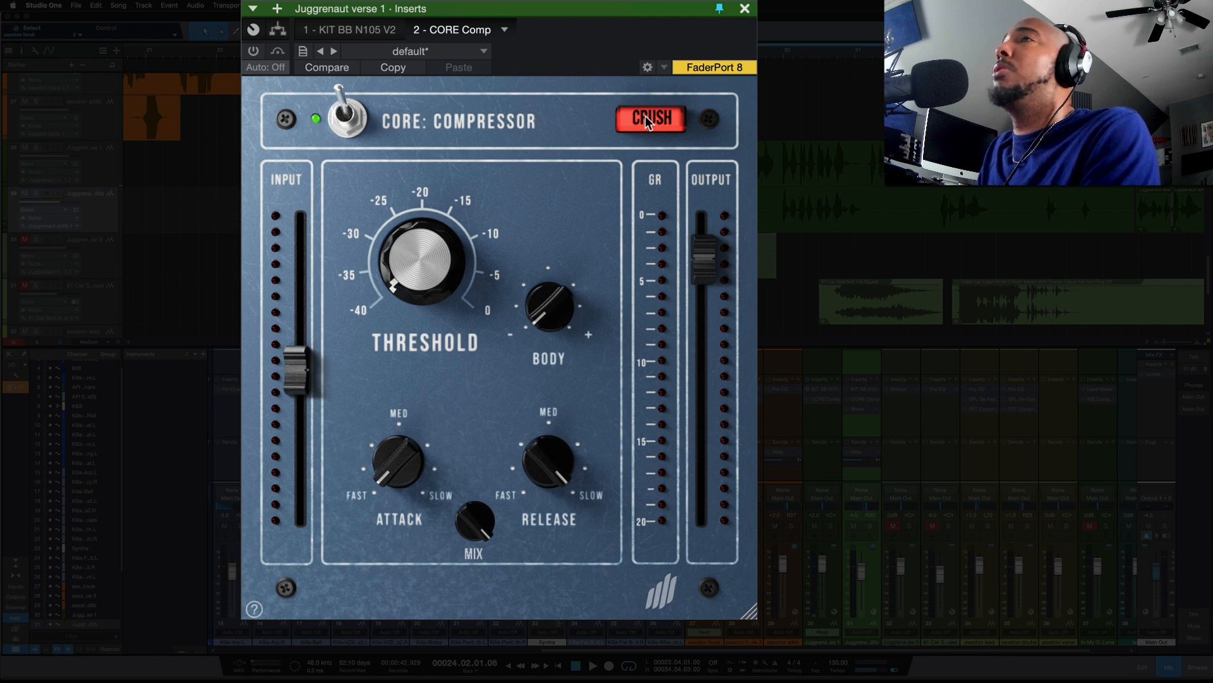
click(646, 115)
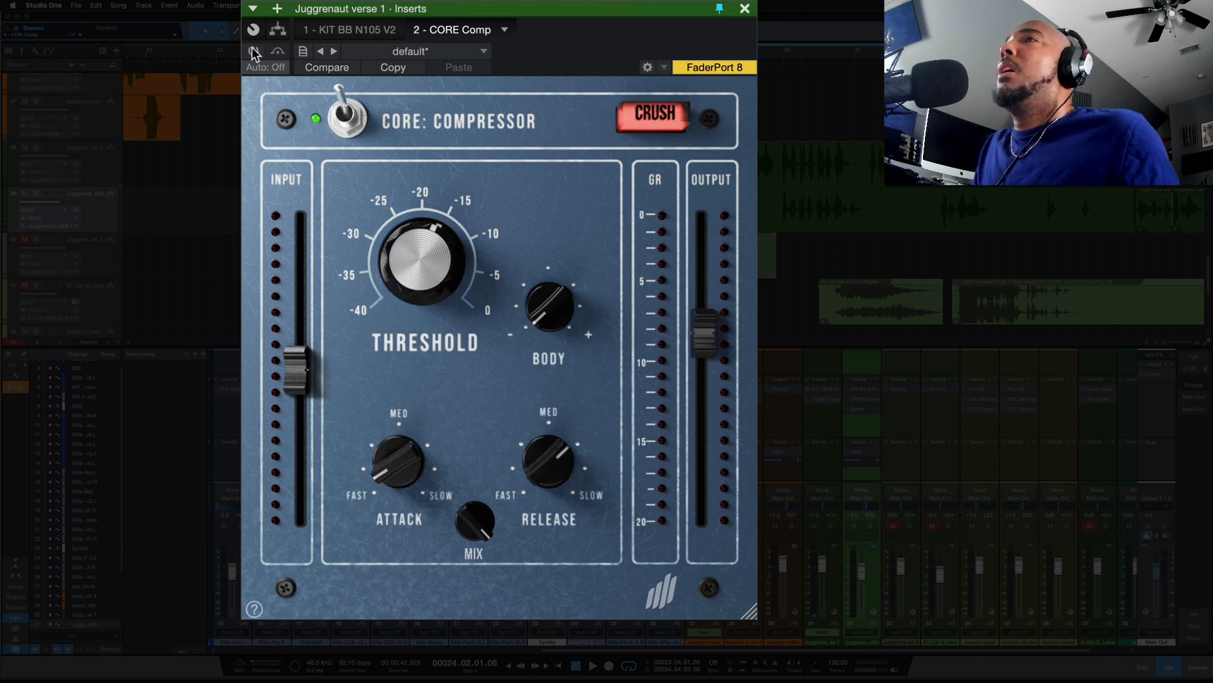
Step: Play back the start of the verse with the CORE compressor inactive and look over the arrangement around it
scroll(822, 253, left, 3)
scroll(775, 192, left, 5)
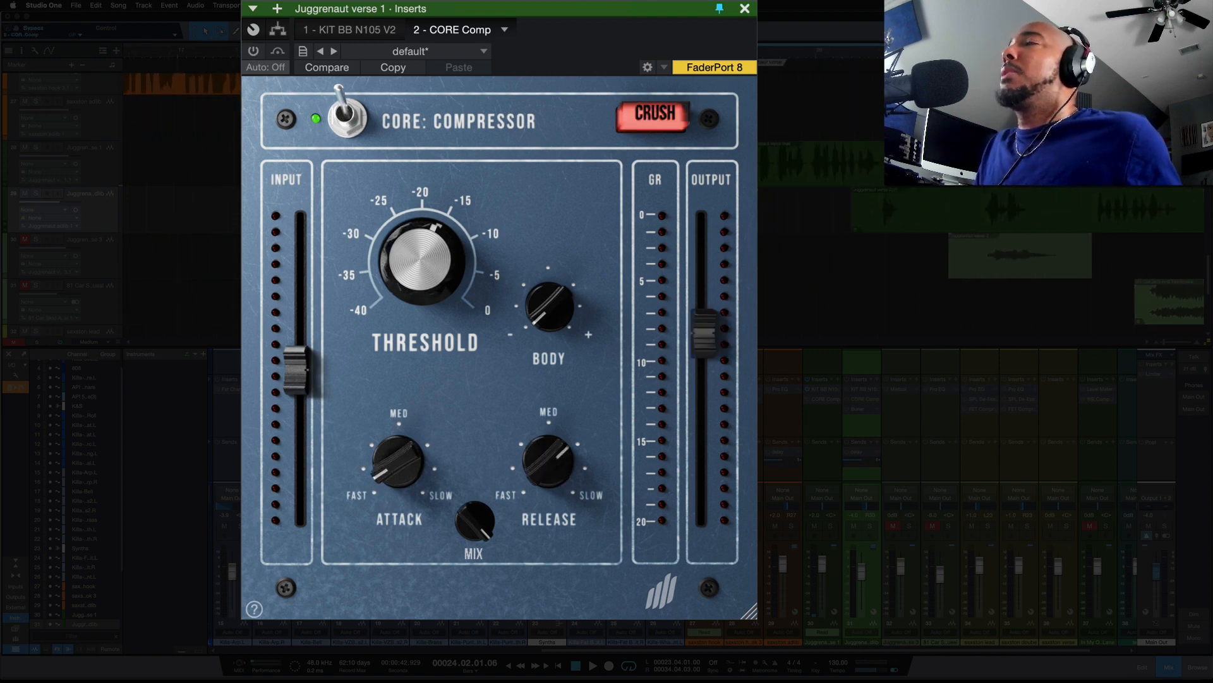
scroll(821, 209, left, 5)
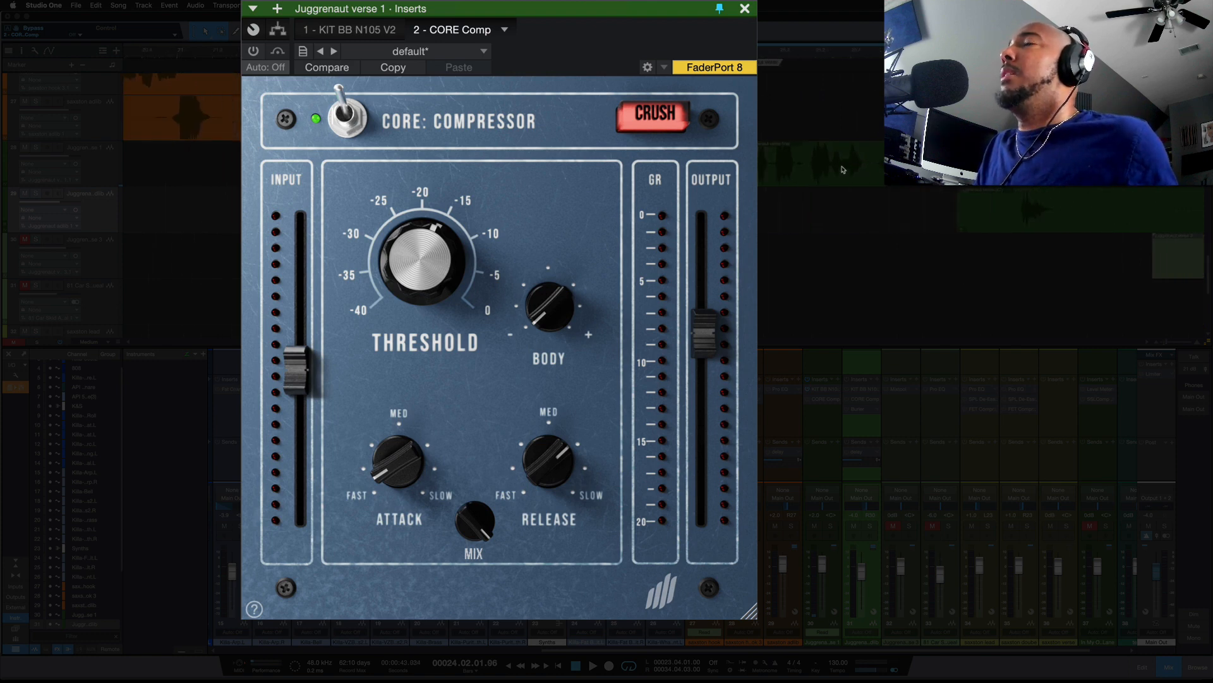
key(space)
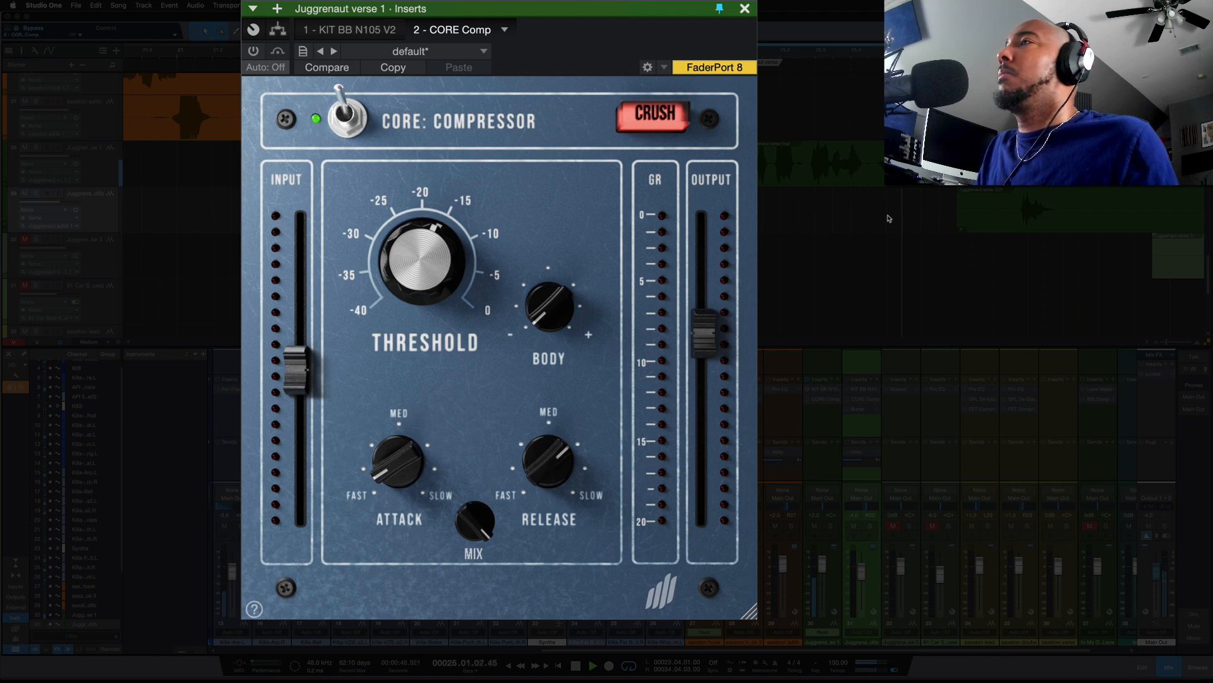
key(space)
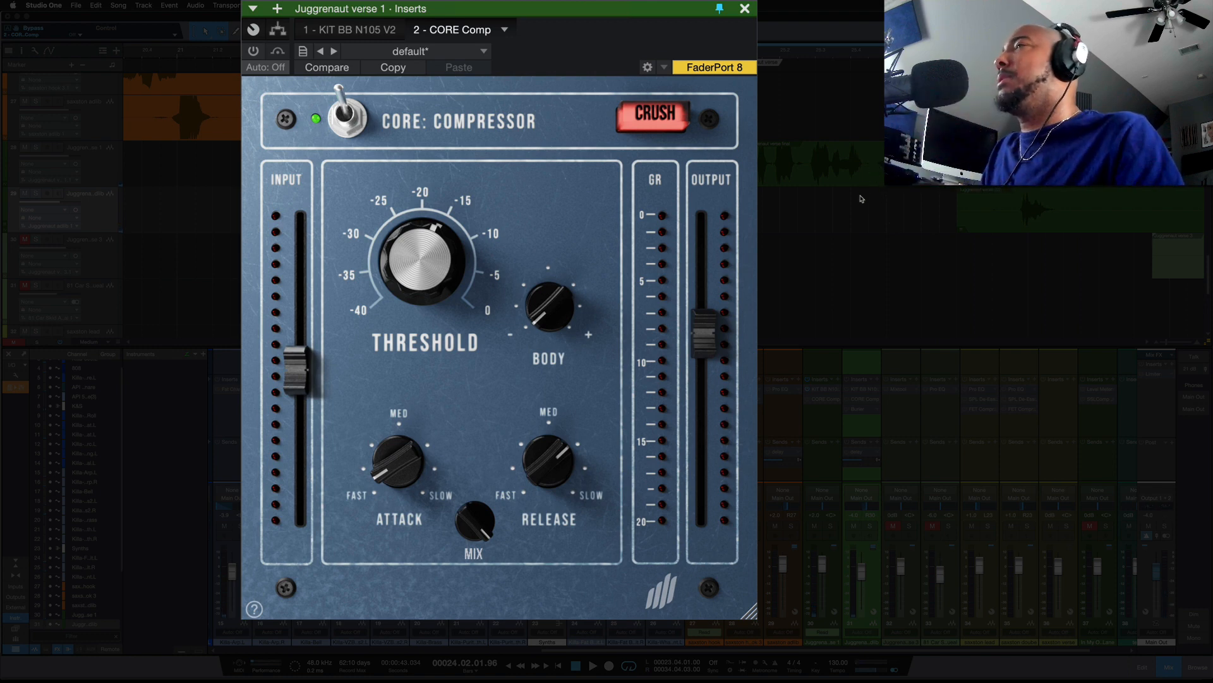
scroll(863, 190, right, 5)
scroll(855, 207, left, 3)
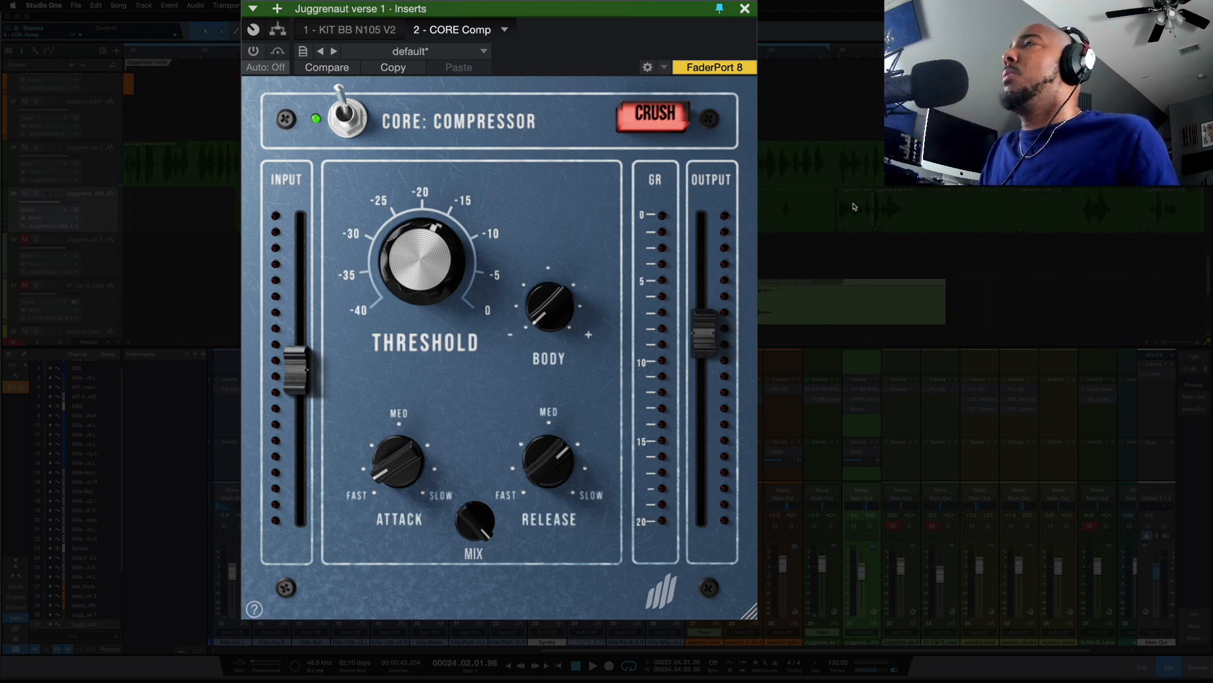
scroll(853, 206, left, 1)
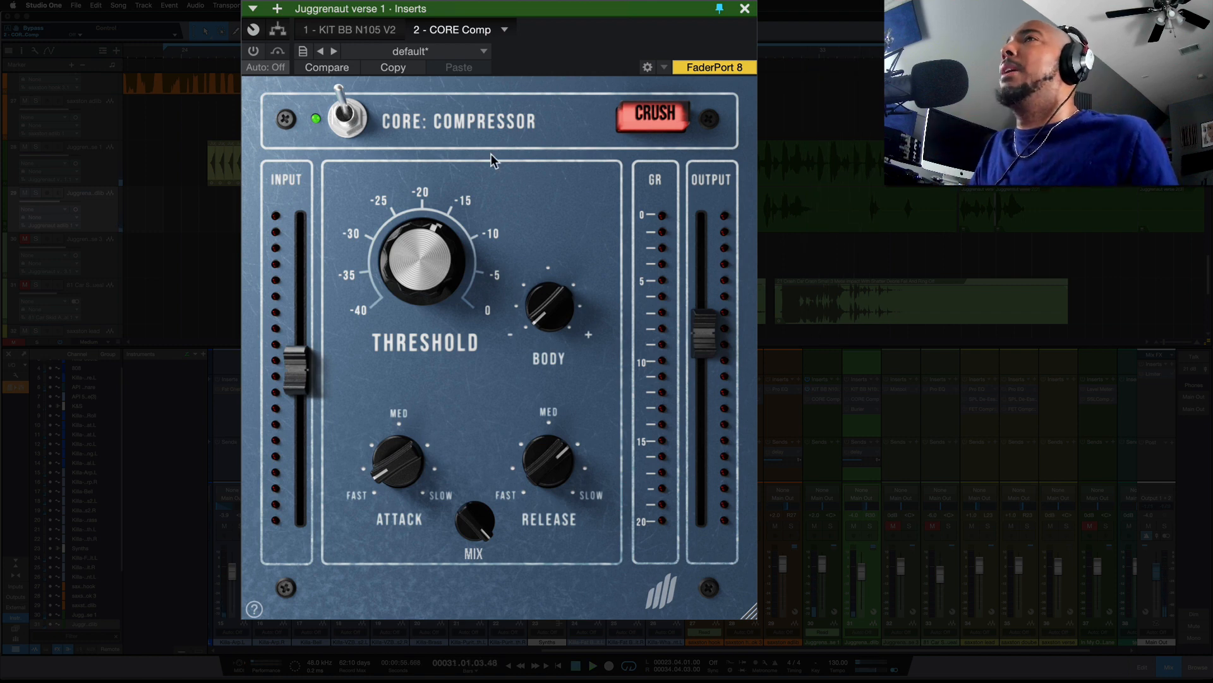
Step: Activate the CORE compressor and play the verse from the loop start at bar 23 to hear its effect
click(247, 51)
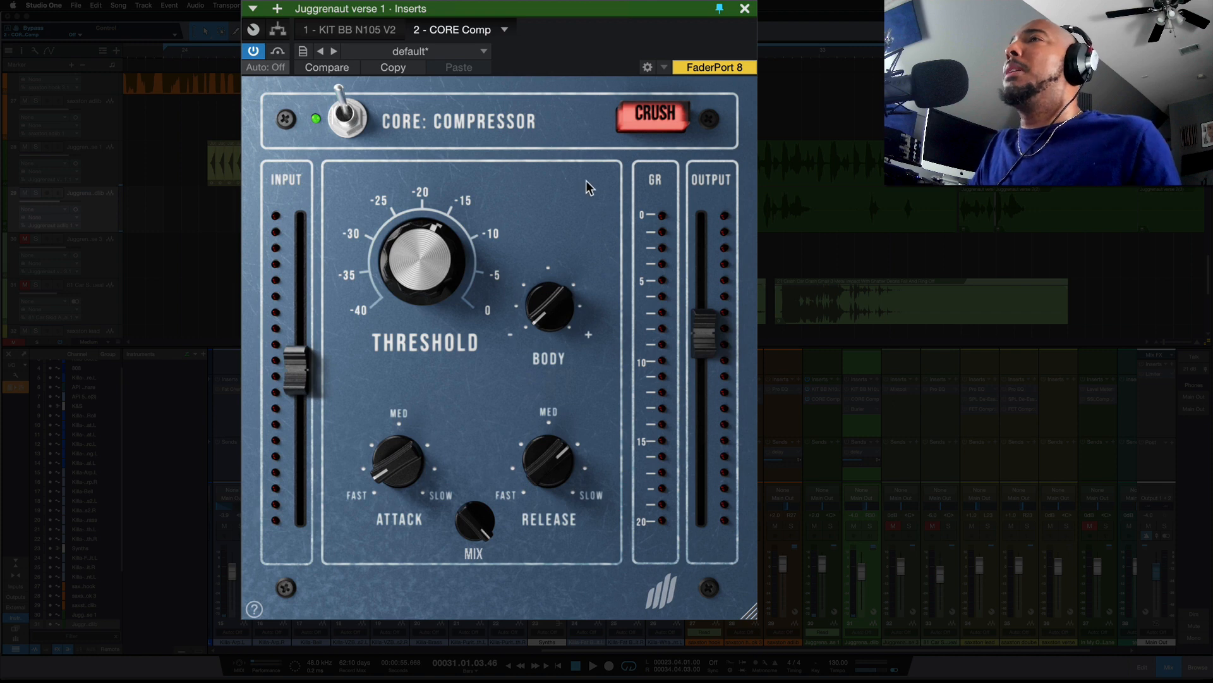
mouse_move(720, 343)
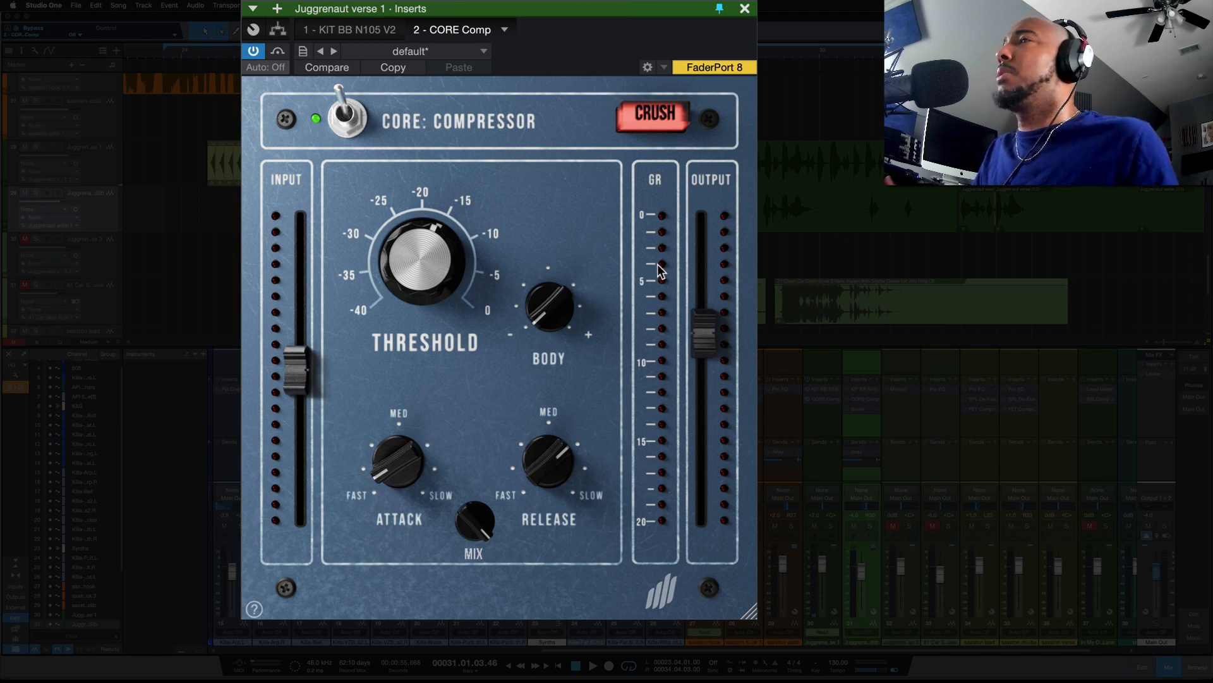
scroll(979, 189, left, 8)
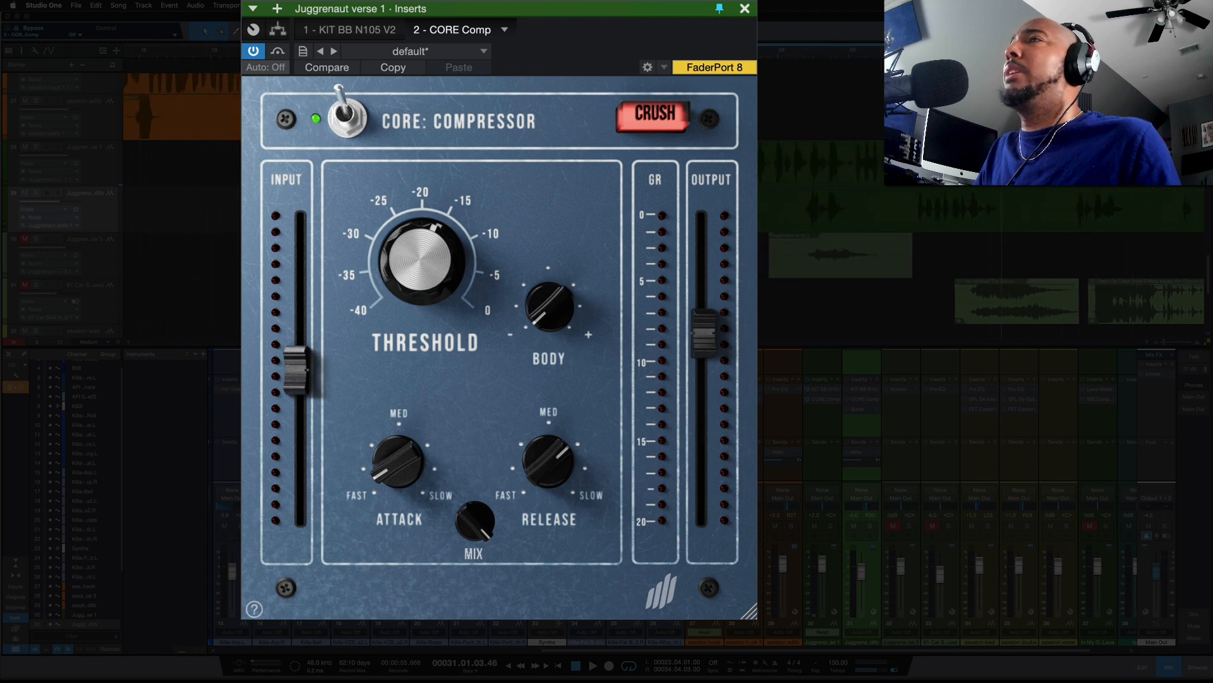
scroll(1012, 253, left, 2)
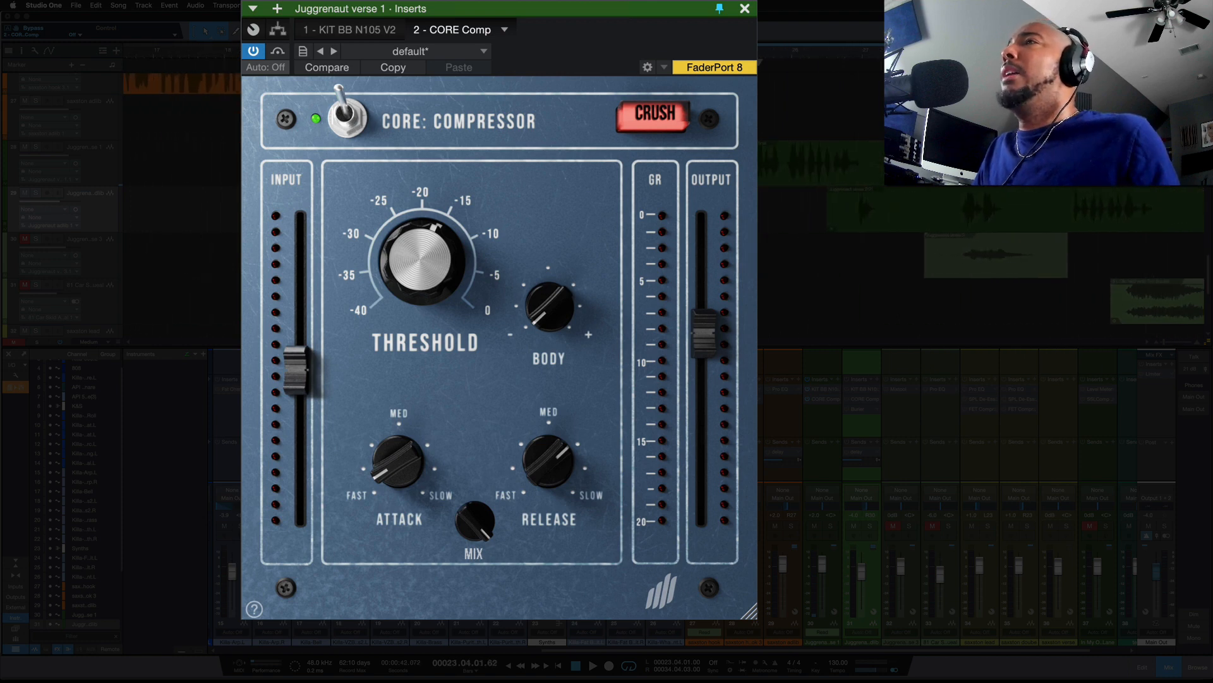
key(KP_0)
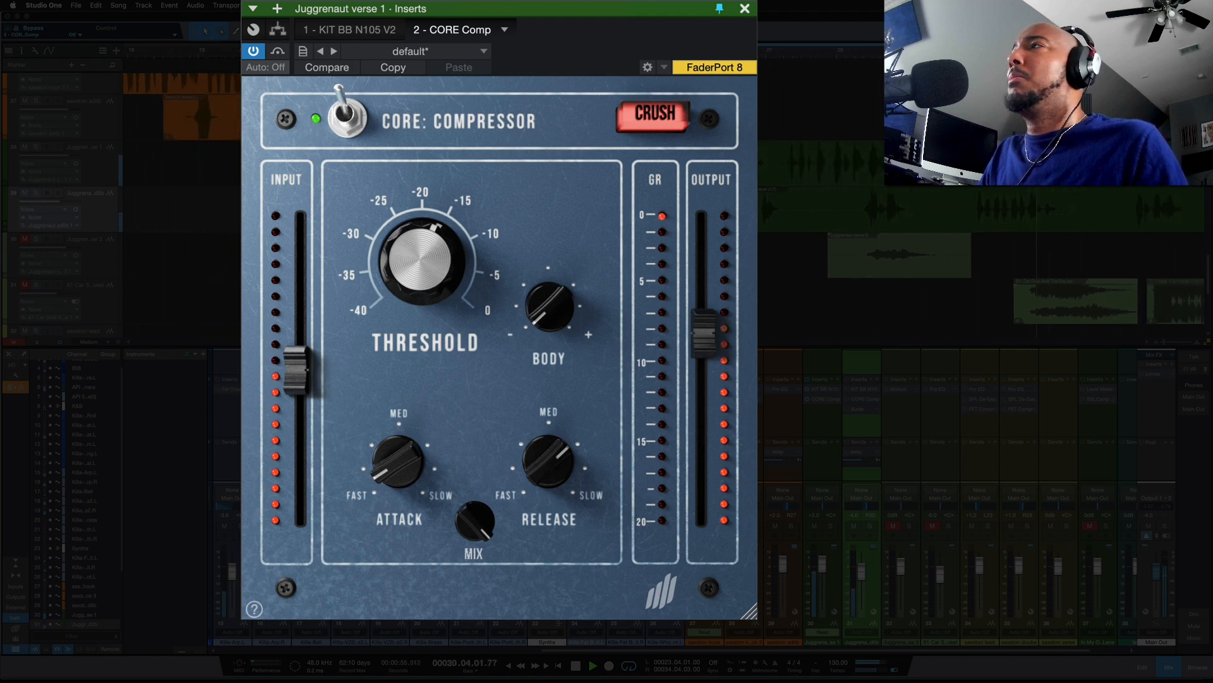
key(space)
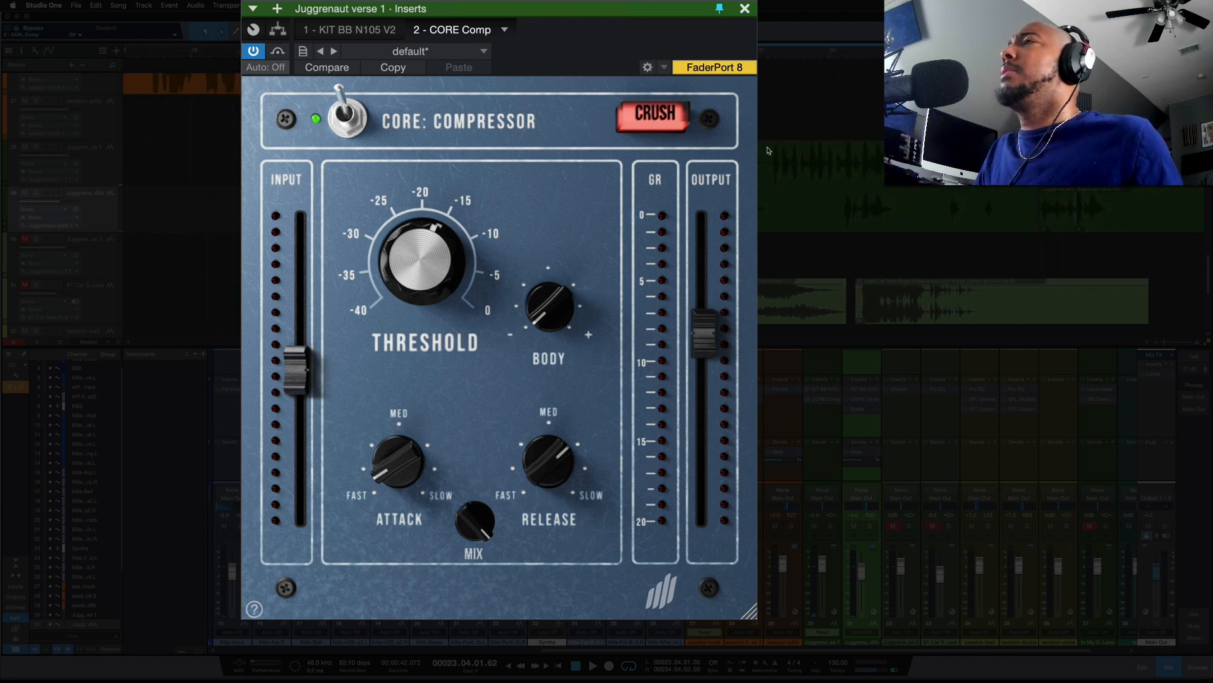
Step: Bypass the CORE compressor and play the verse again for comparison
key(ctrl+space)
key(e)
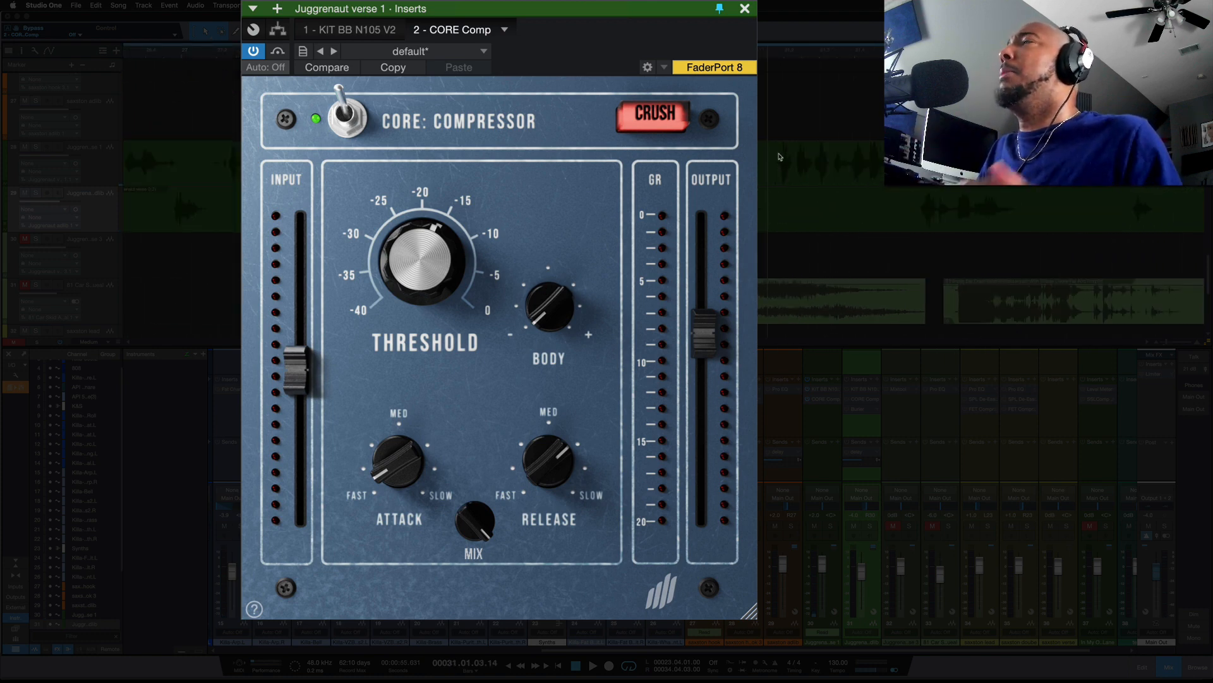
key(w)
key(w)
key(w)
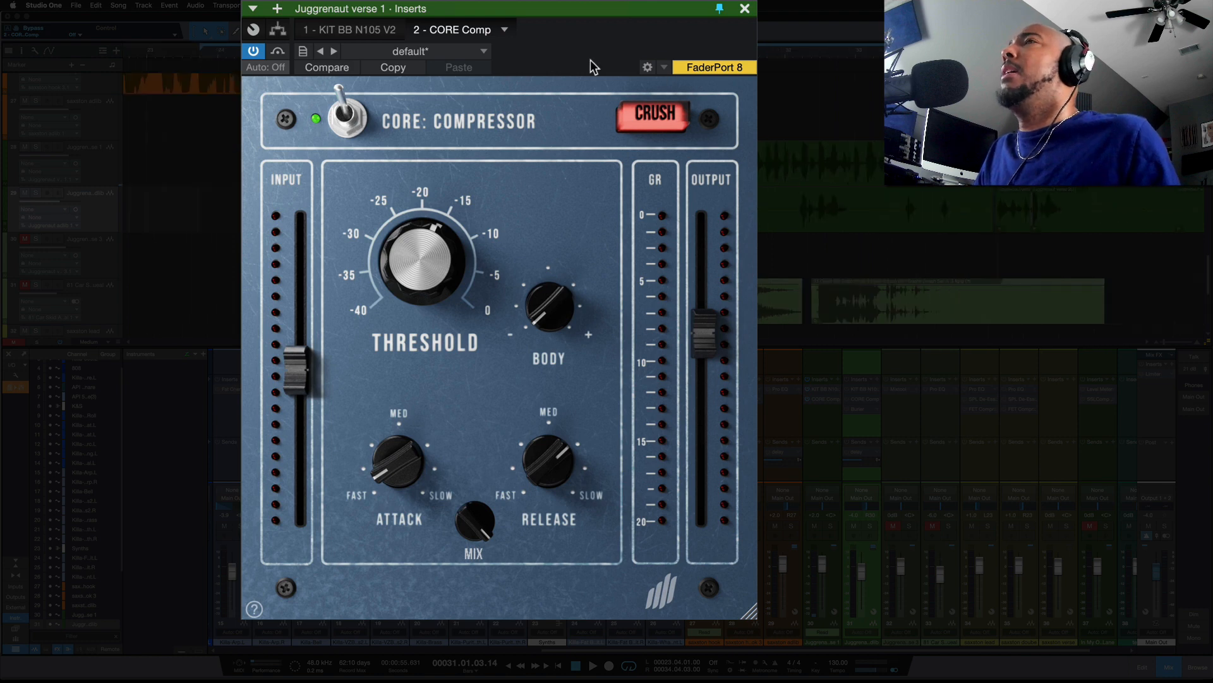
click(277, 51)
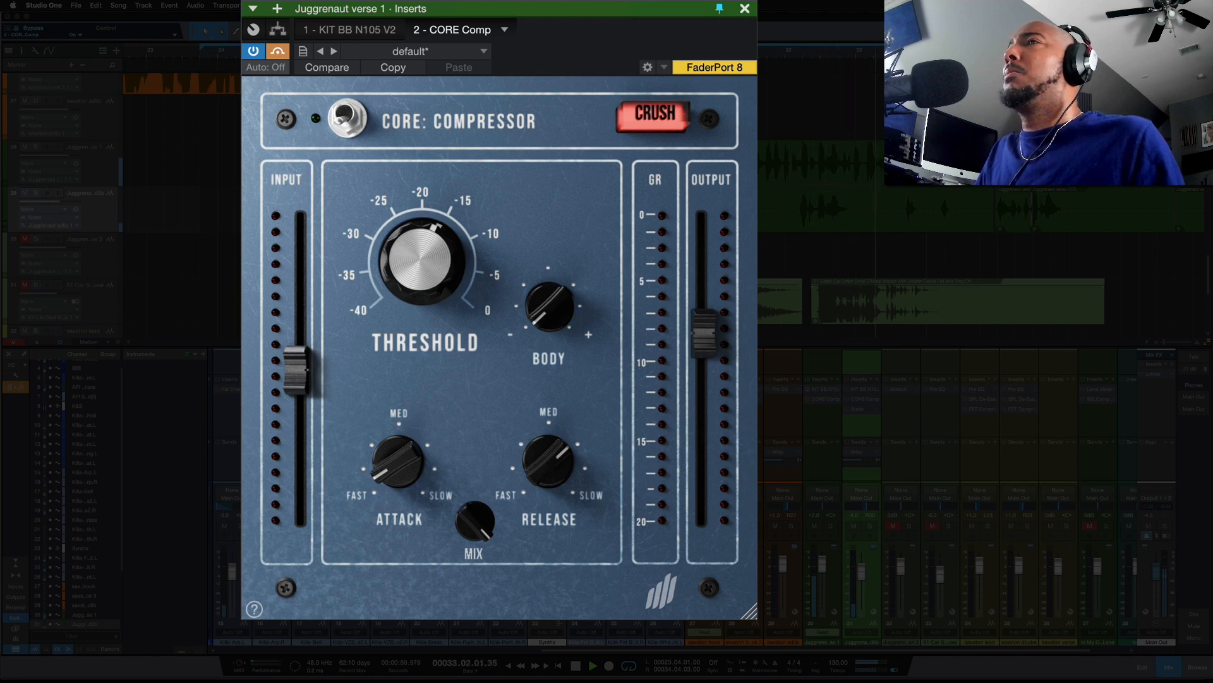
Step: Take the CORE compressor on Juggrenaut verse 1 out of bypass, replay the verse to compare, and close its window
key(space)
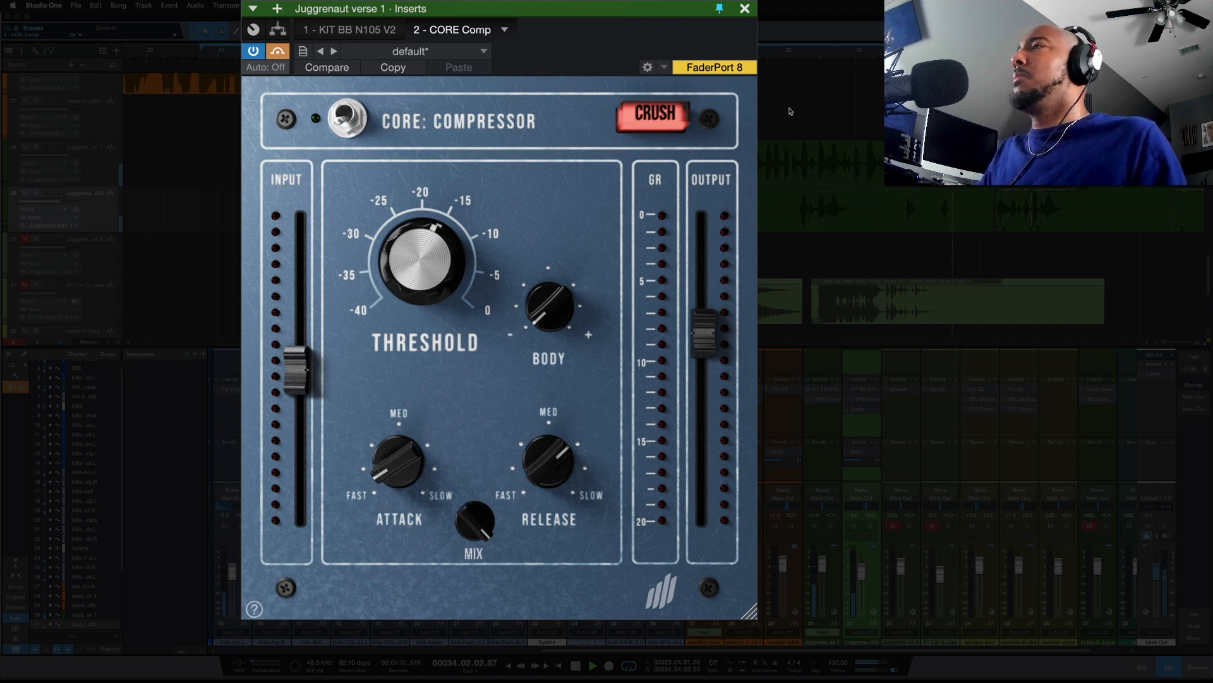
click(278, 51)
key(space)
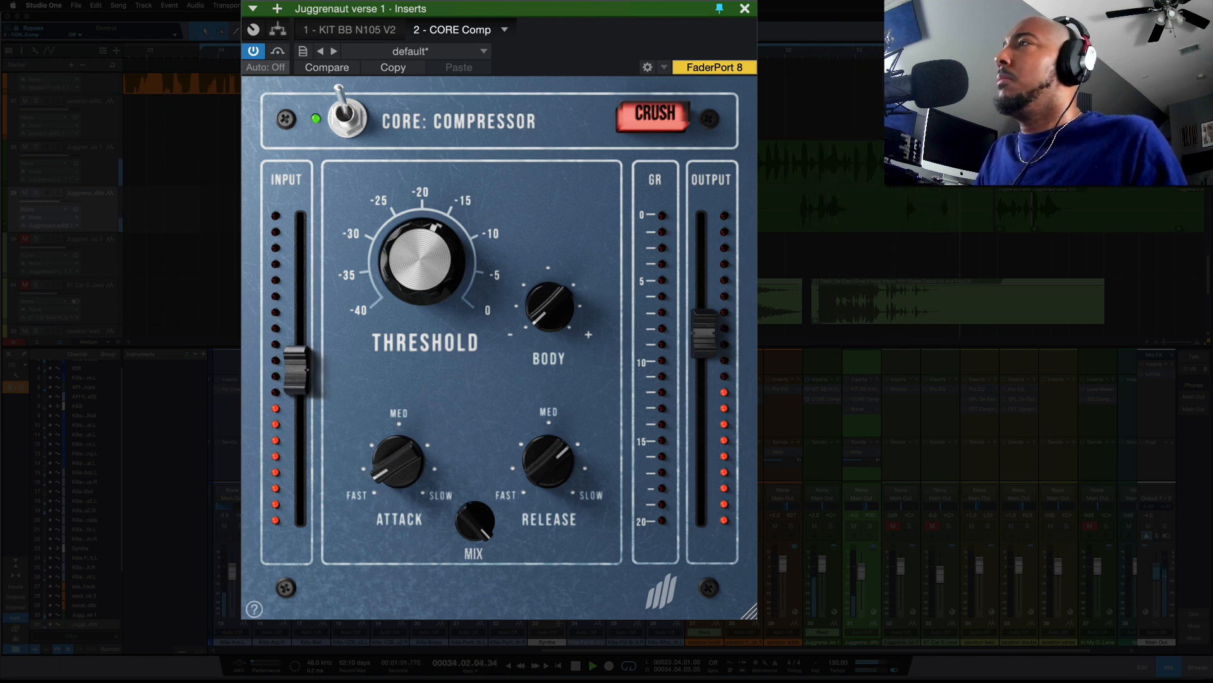
key(space)
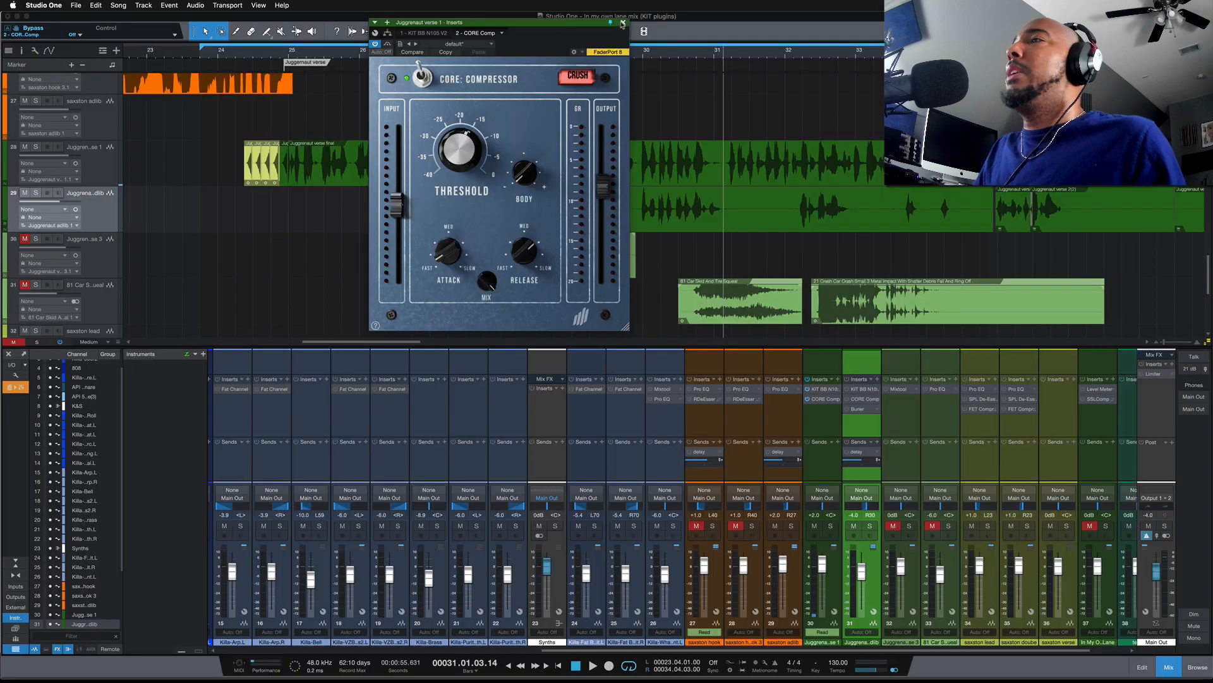
click(623, 23)
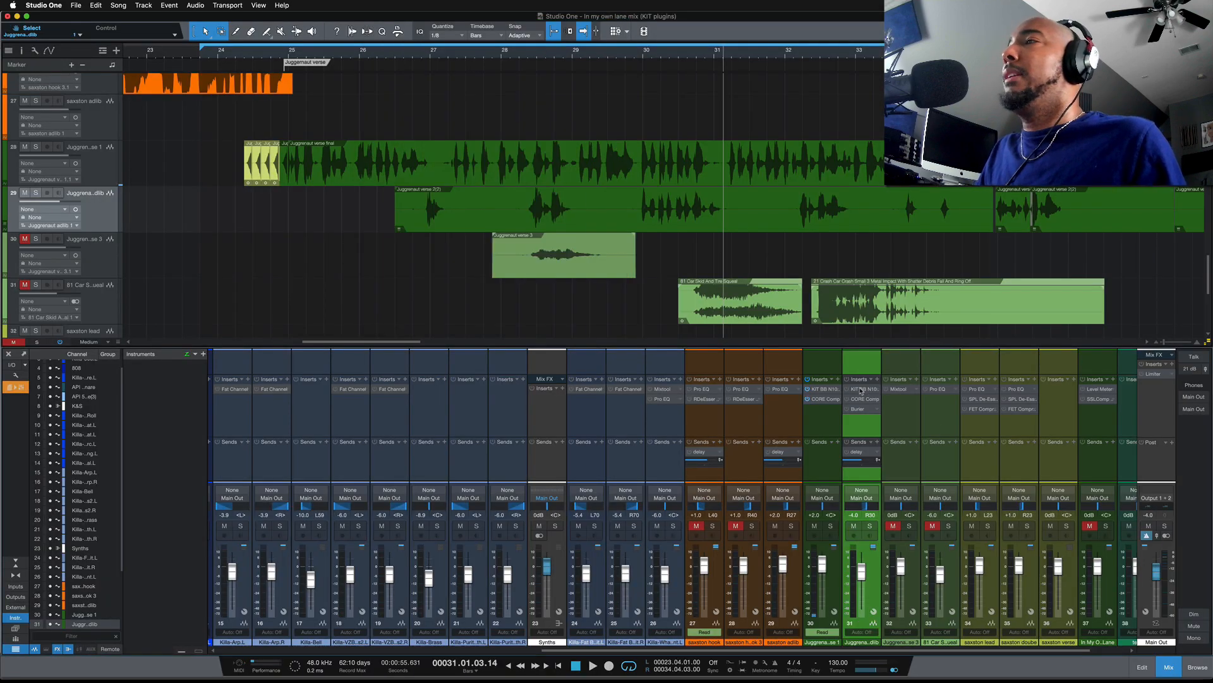
Step: Look at the KIT BB N105 V2 on Juggrenaut adlib, then open and activate its CORE Comp with the track soloed
click(861, 389)
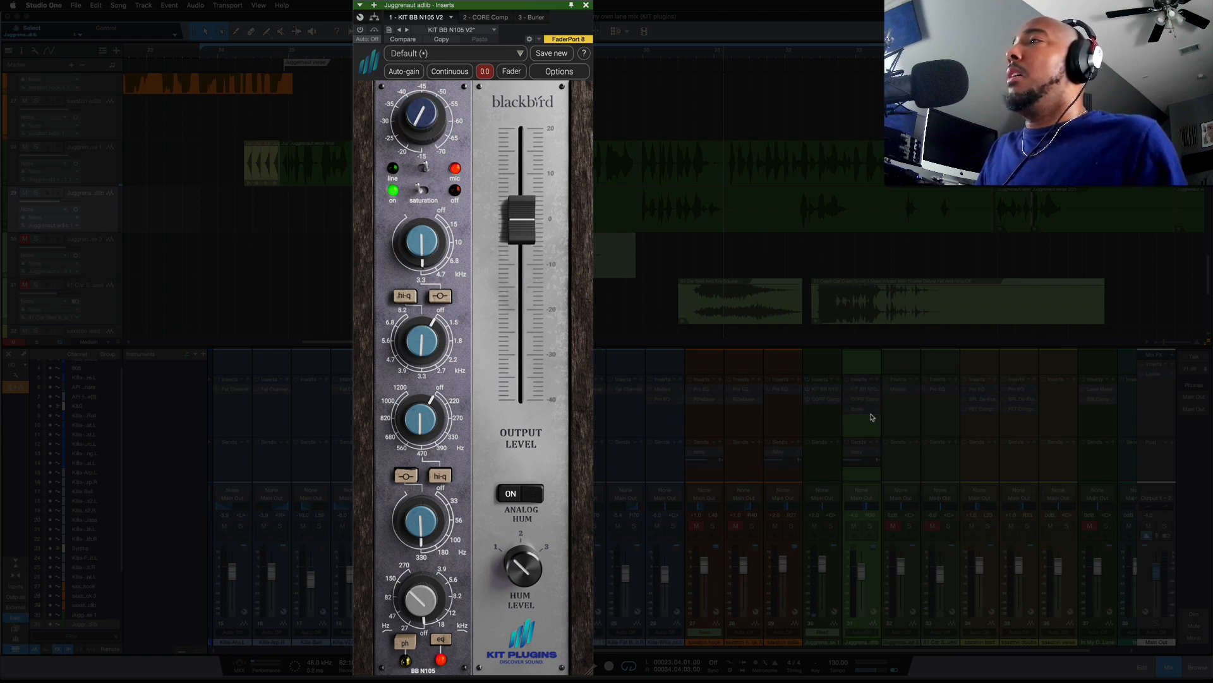
click(586, 6)
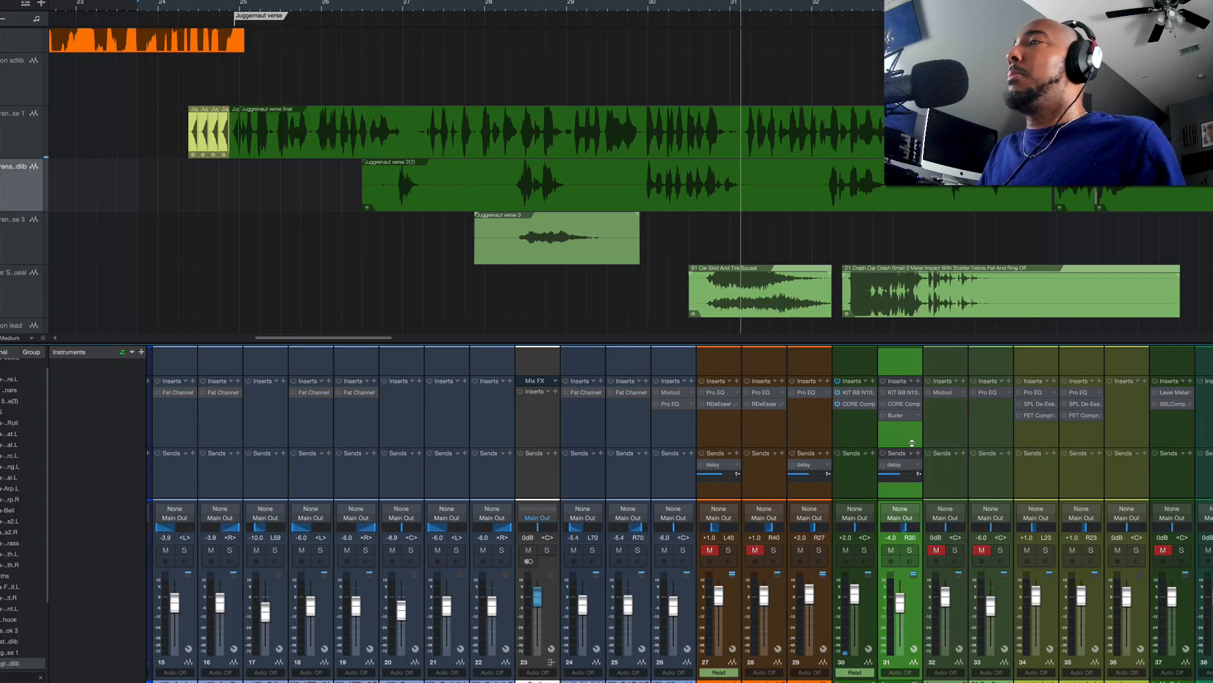
click(893, 406)
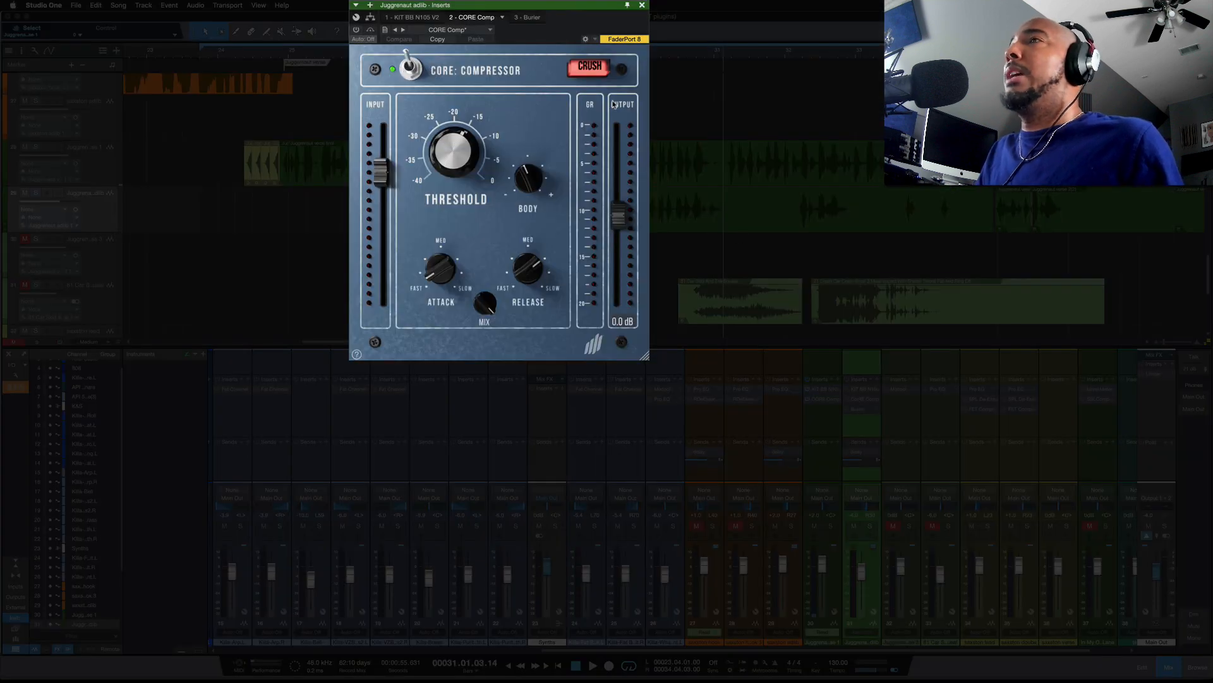
mouse_move(533, 145)
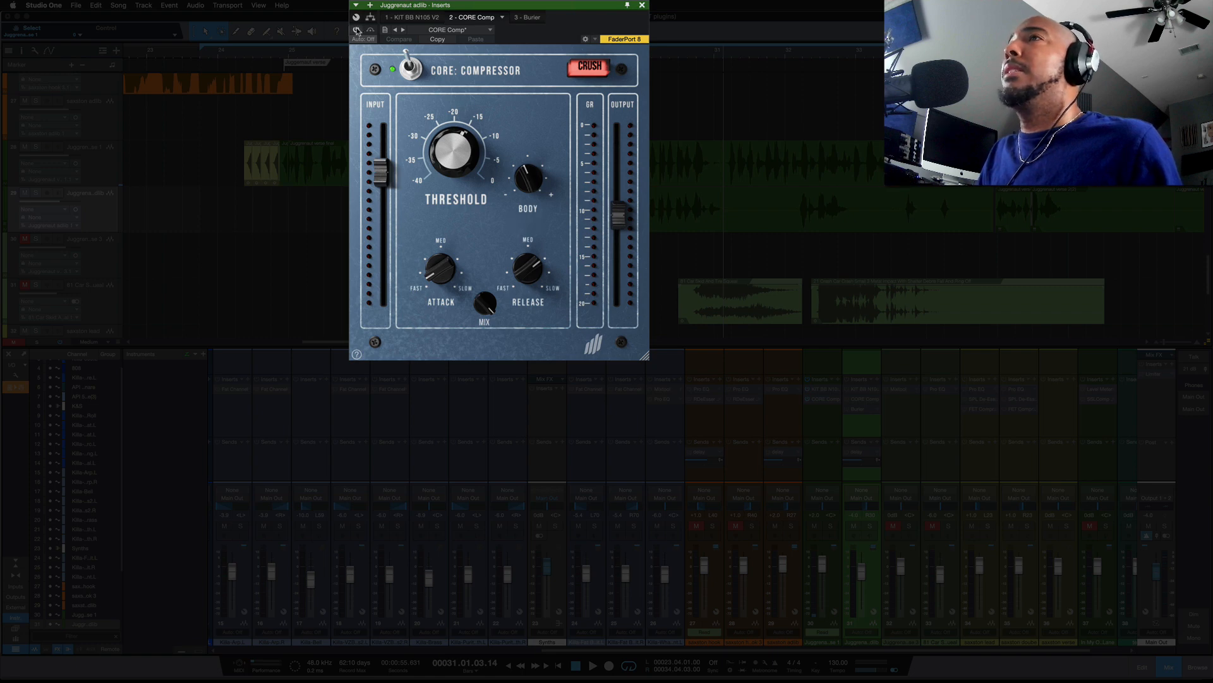
click(35, 193)
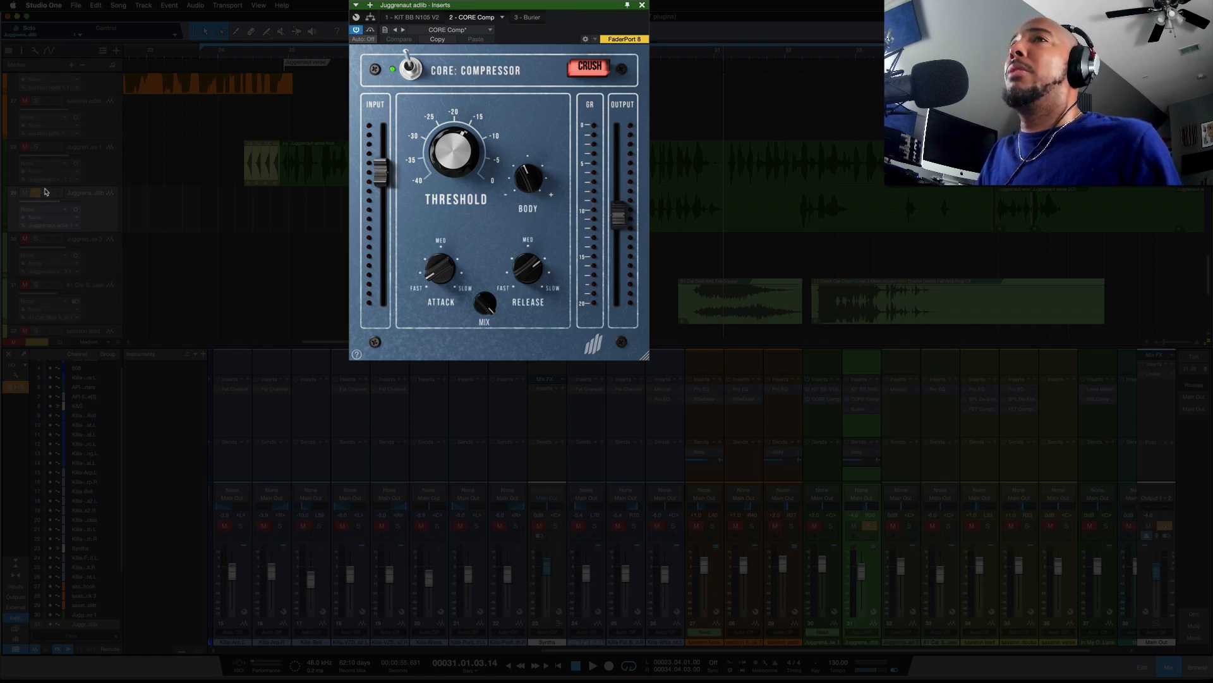
drag(584, 6, 564, 6)
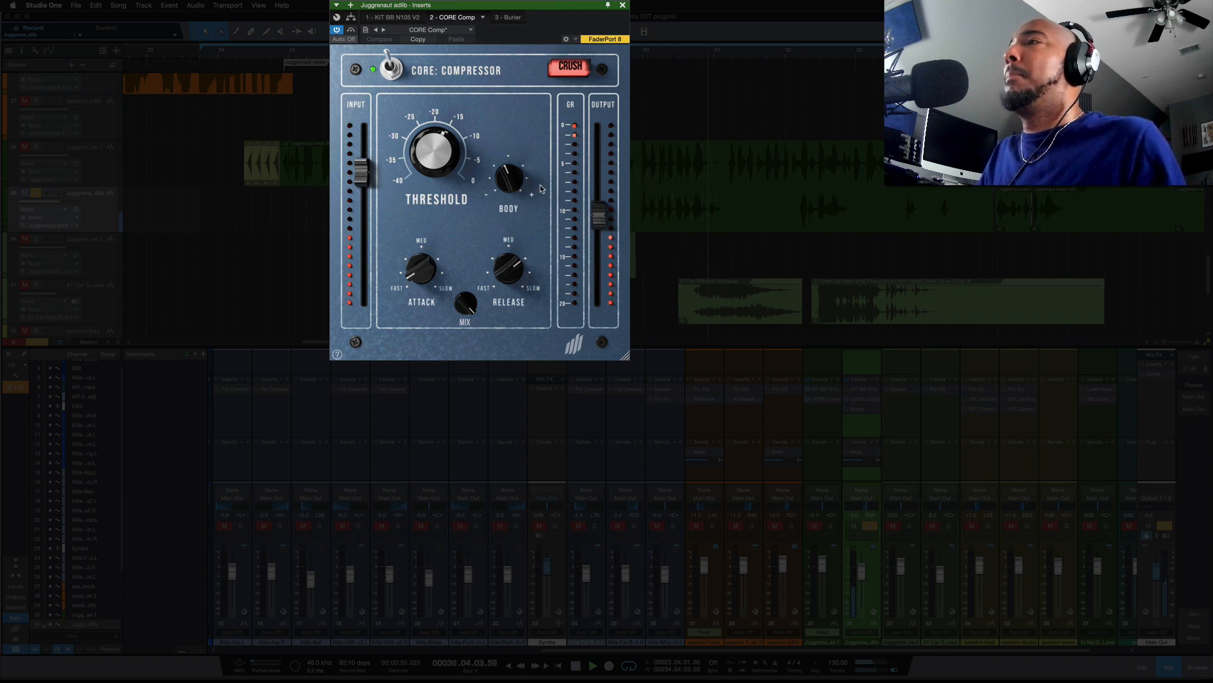
Step: Play the soloed adlib while sweeping the CORE compressor's Body control down to its minimum and back up to 3.0 dB
drag(507, 177, 503, 264)
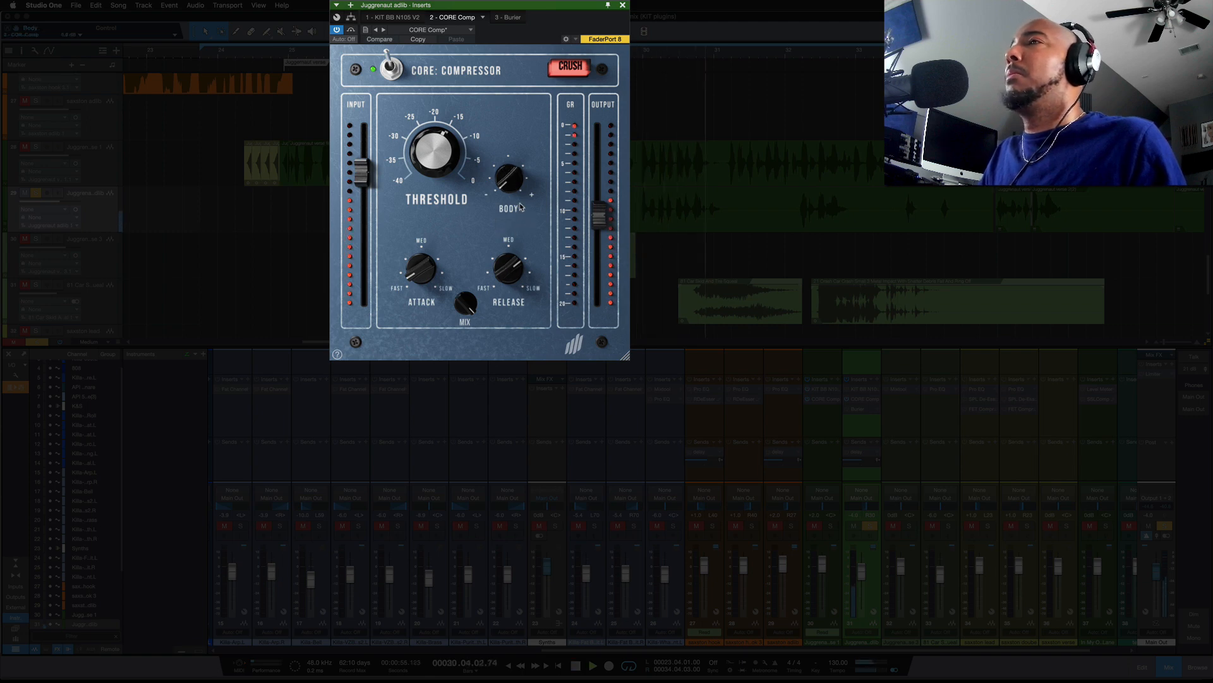
mouse_move(512, 187)
drag(508, 183, 499, 118)
mouse_move(361, 171)
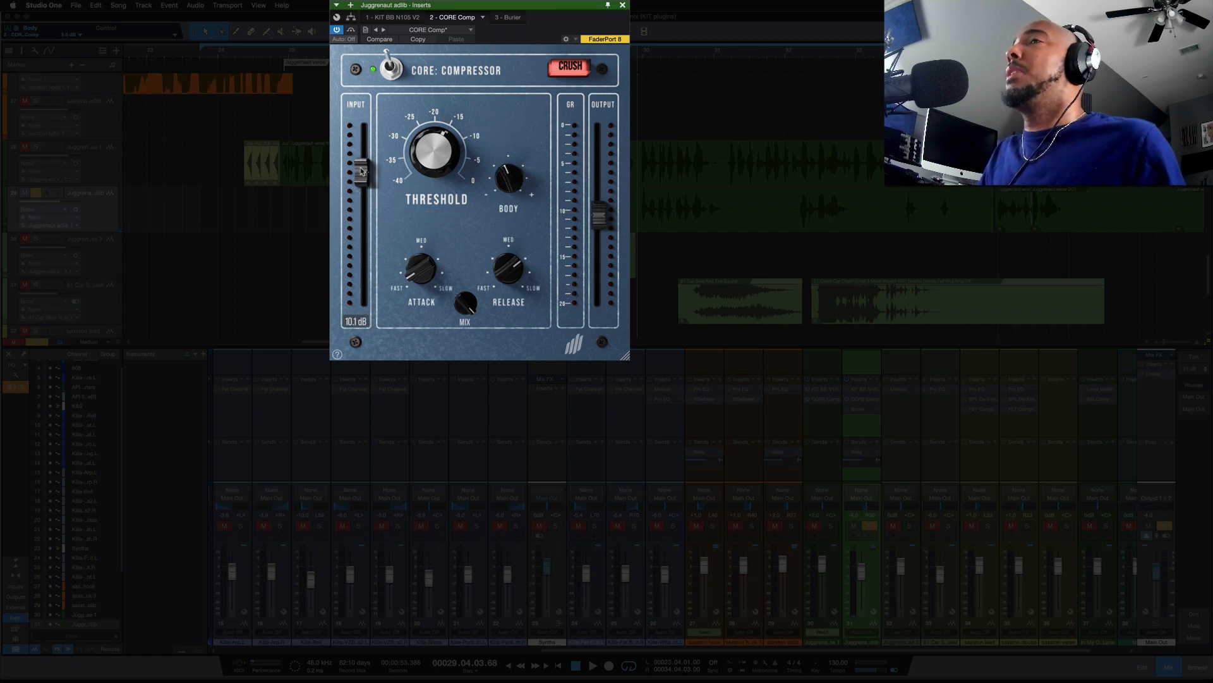
mouse_move(596, 224)
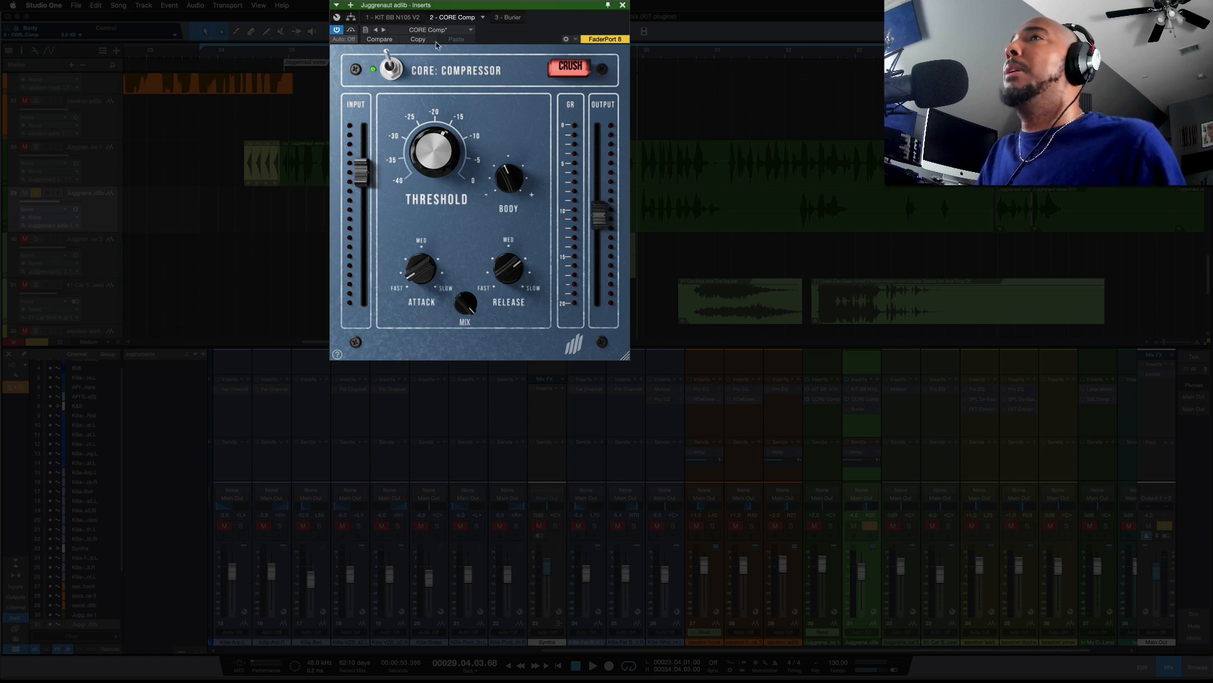
Step: Open the Burier insert on Juggrenaut adlib and cycle through its interface skins, ending on the red one
click(400, 17)
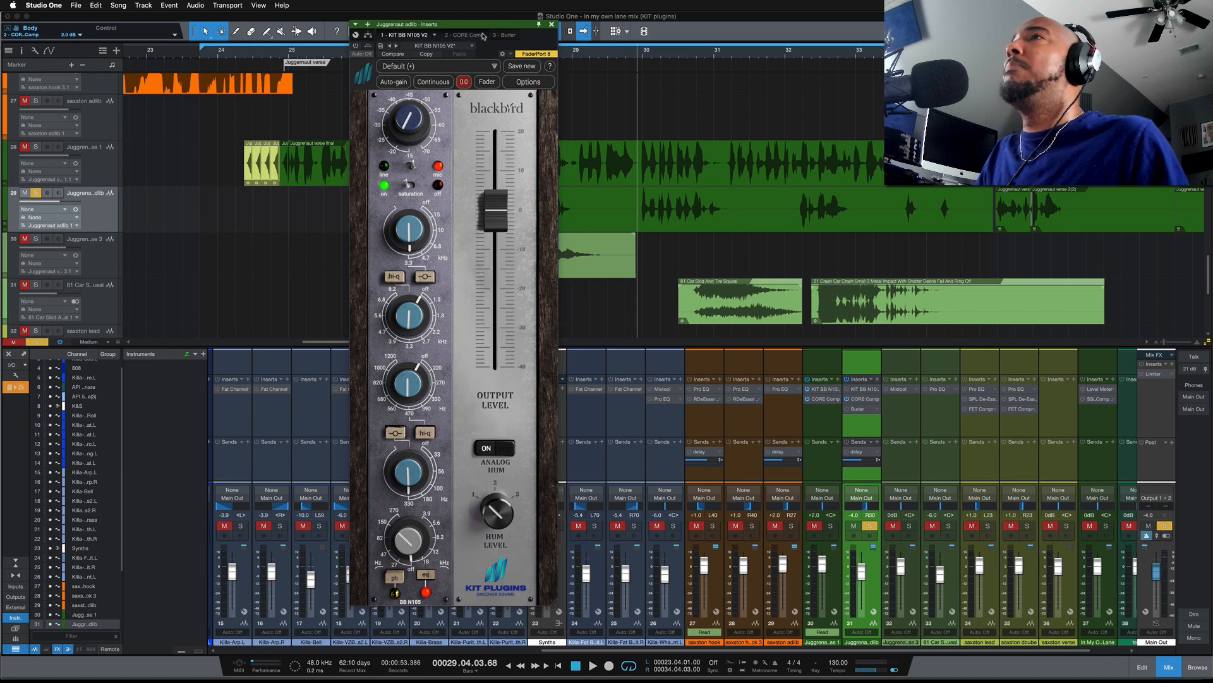
click(467, 18)
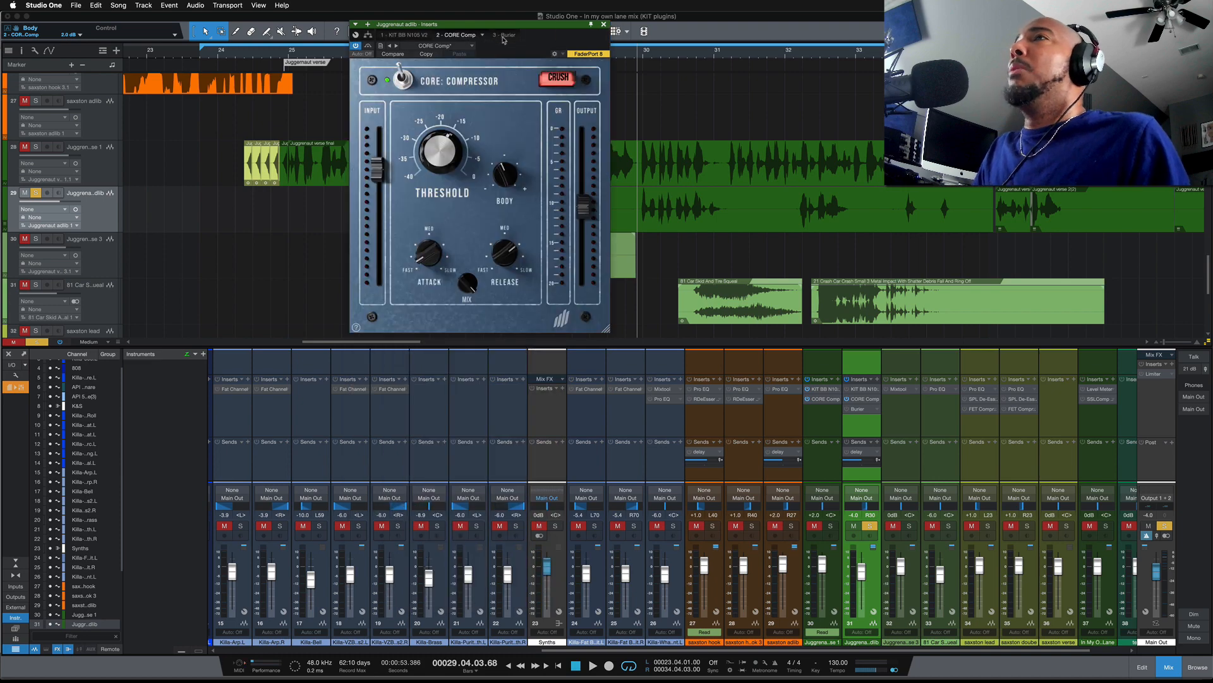
click(504, 37)
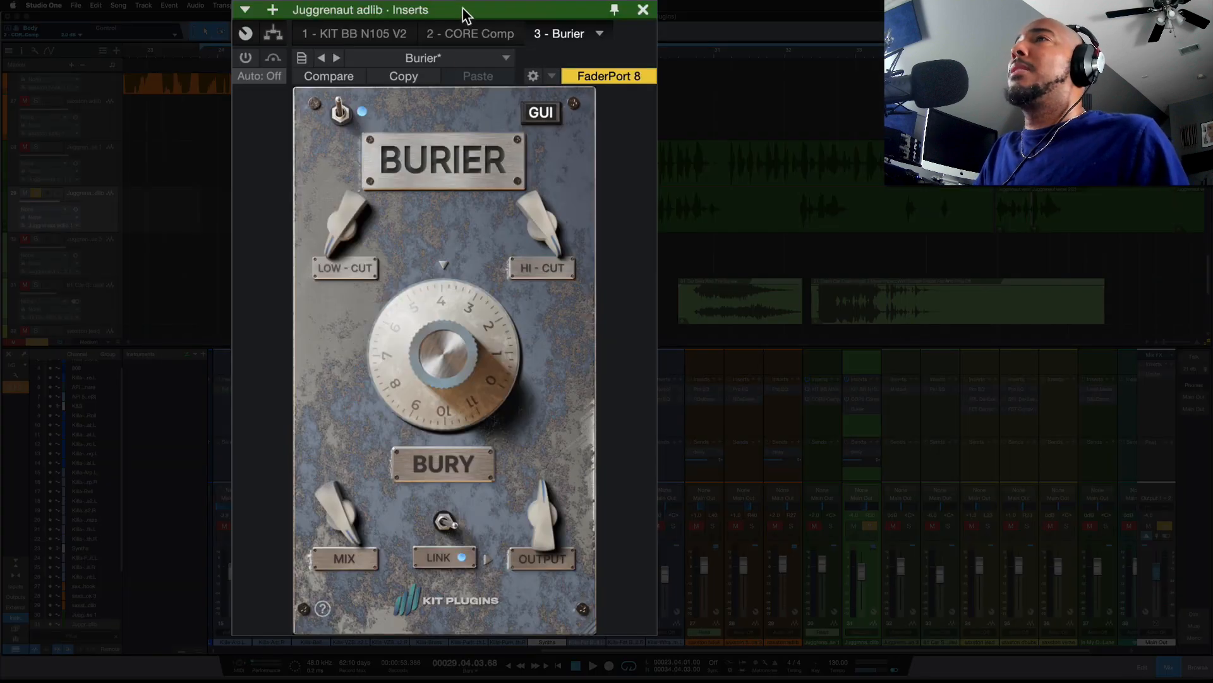
drag(465, 14, 449, 13)
click(523, 114)
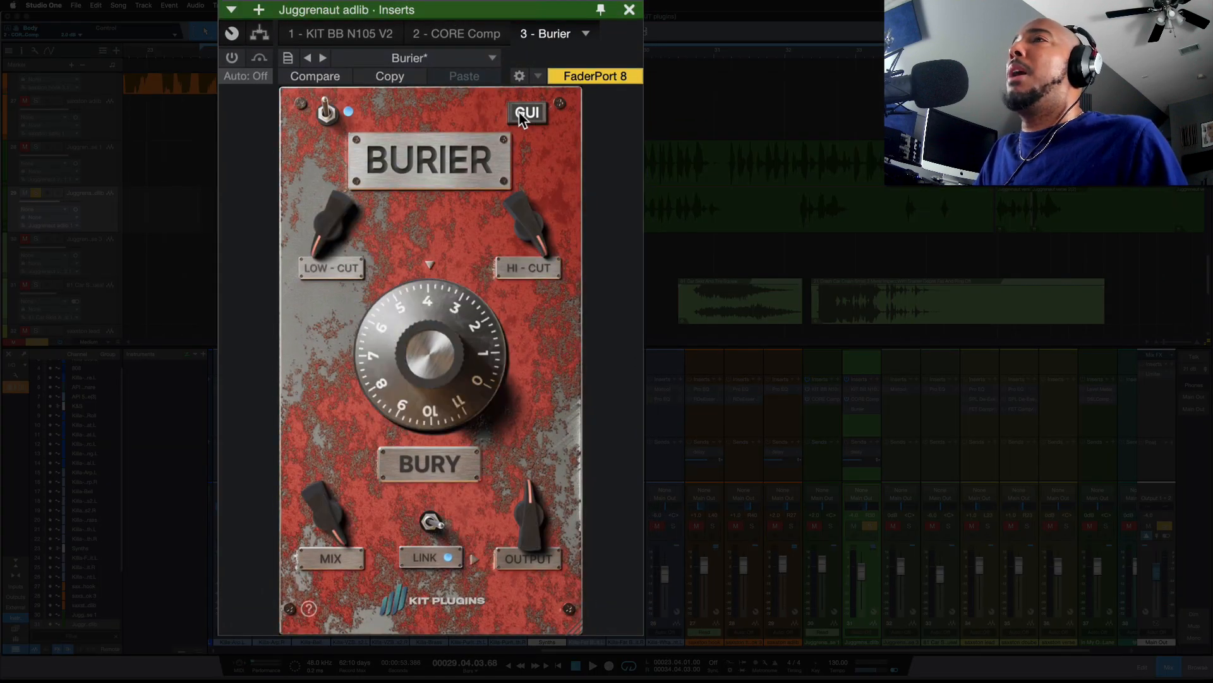
click(523, 114)
click(523, 114)
click(523, 114)
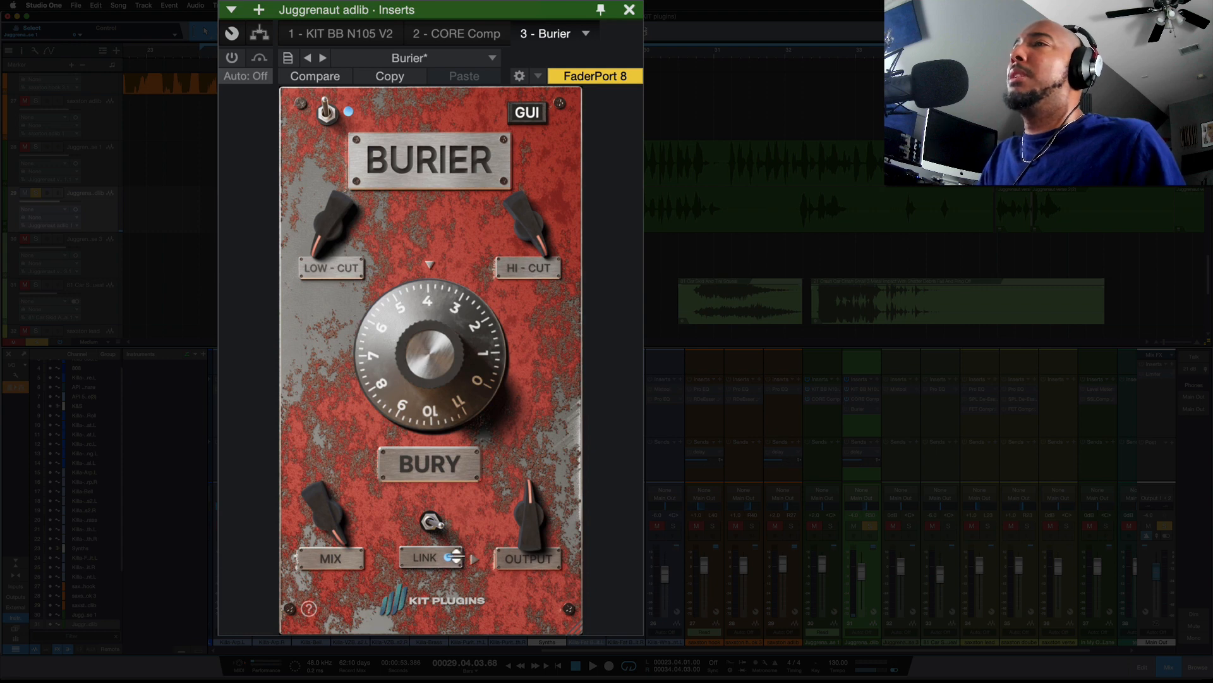
Step: Turn Burier's Bury control down in stages to 0 with Link enabled
mouse_move(444, 380)
mouse_down()
mouse_move(435, 321)
mouse_move(415, 393)
mouse_up()
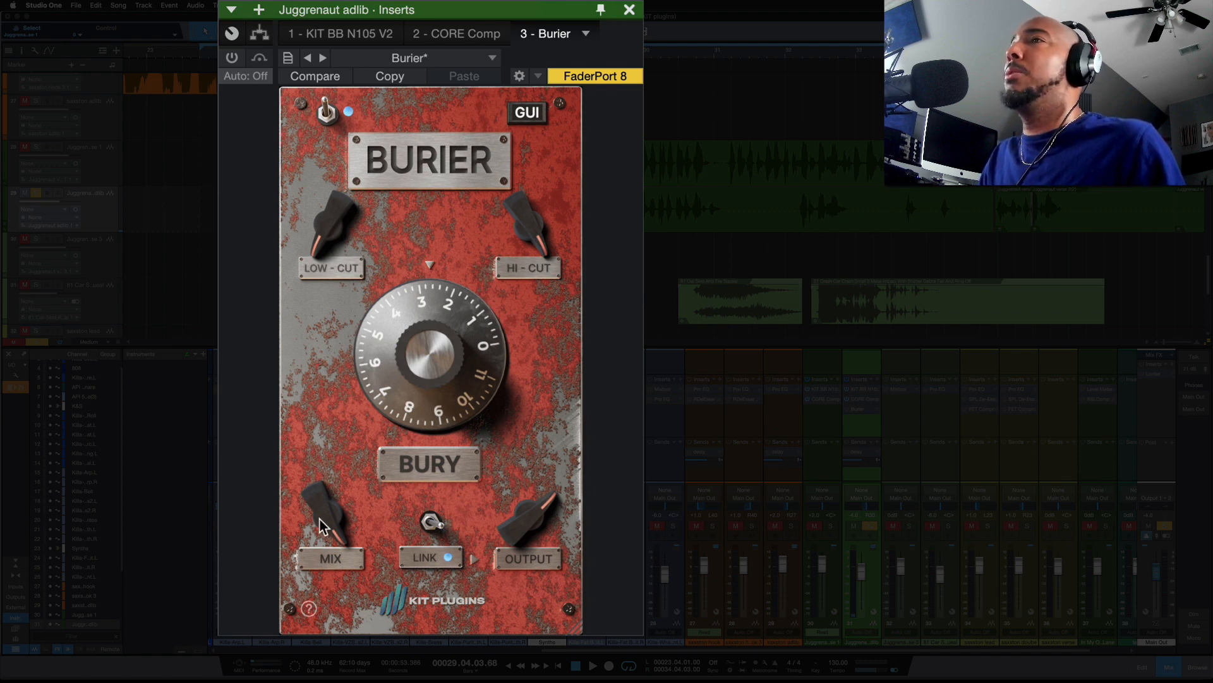
drag(430, 339, 429, 373)
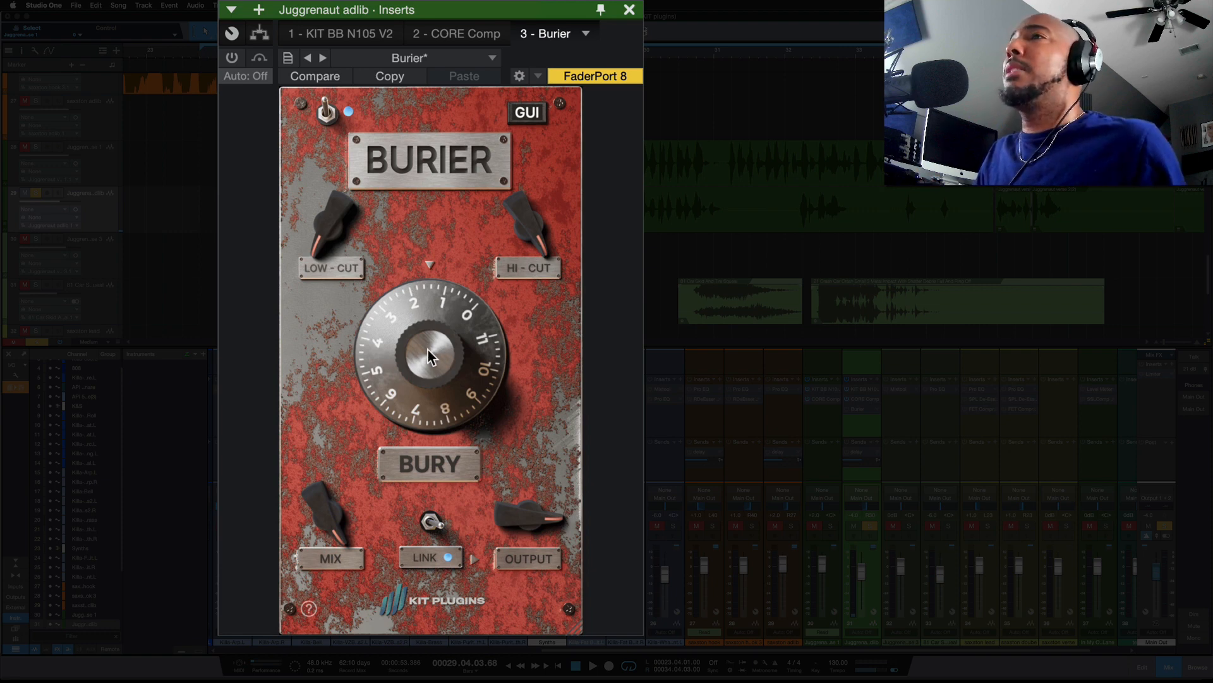
drag(427, 348, 423, 388)
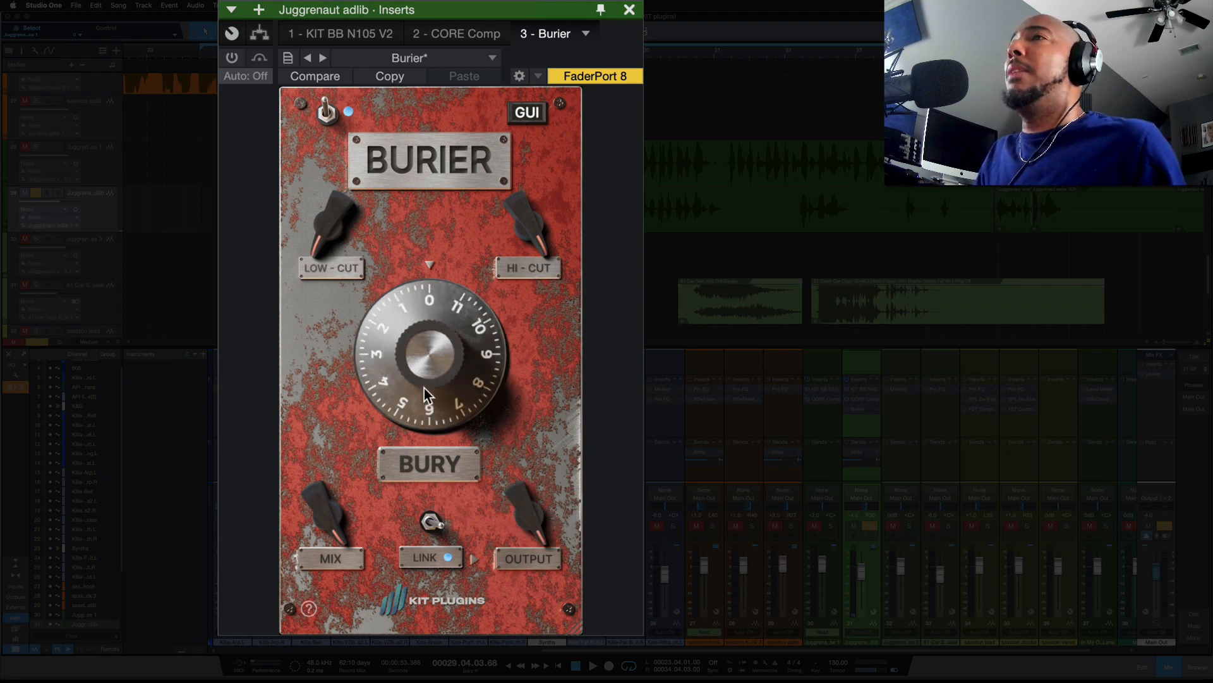
Step: Unsolo the adlib, activate Burier, and try Bury at about 6 before setting it to about 4 while playing the verse
click(35, 193)
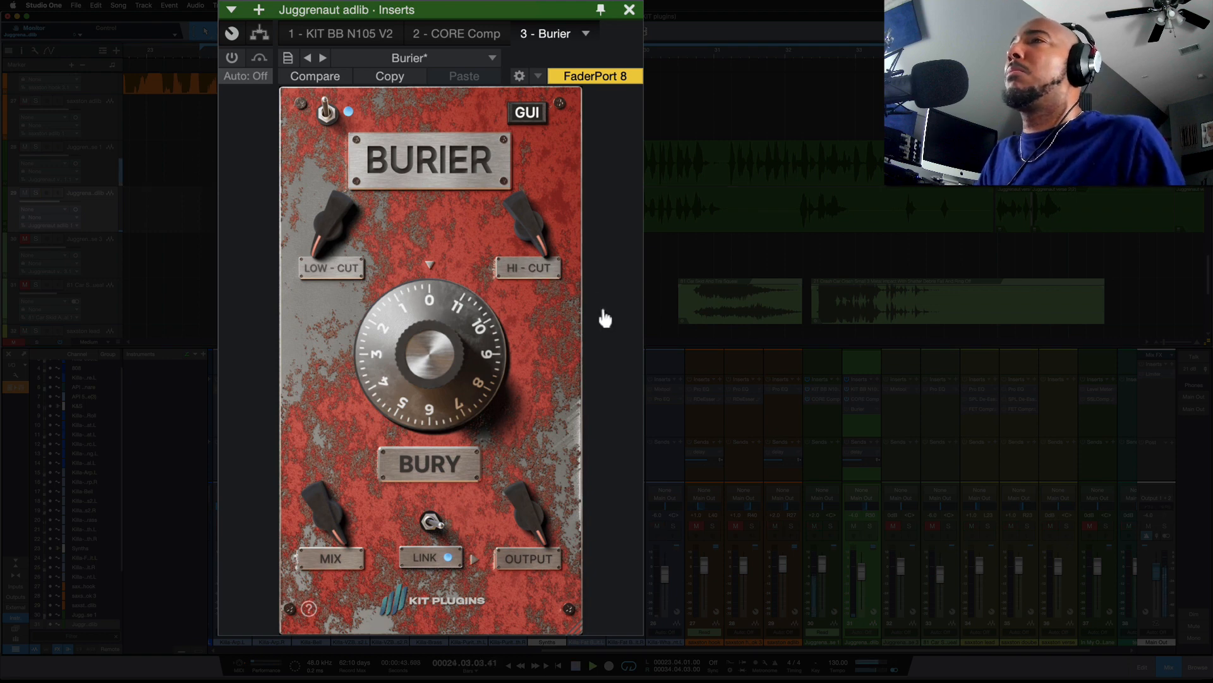
drag(424, 371, 427, 235)
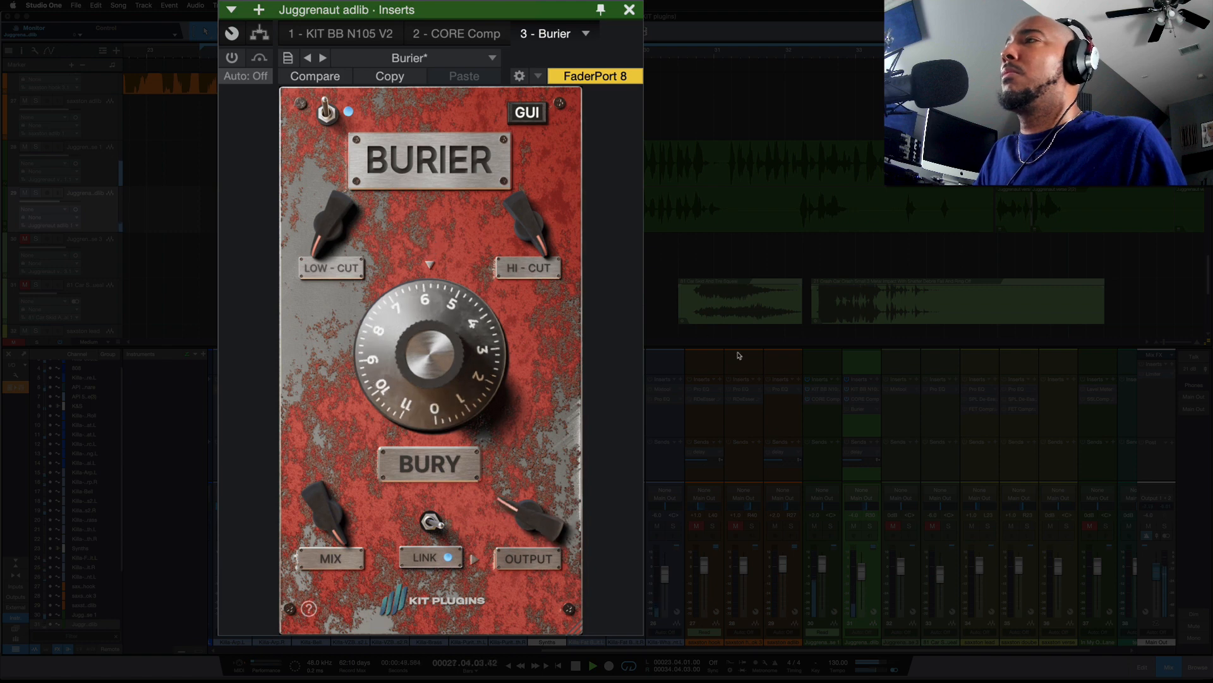
click(847, 412)
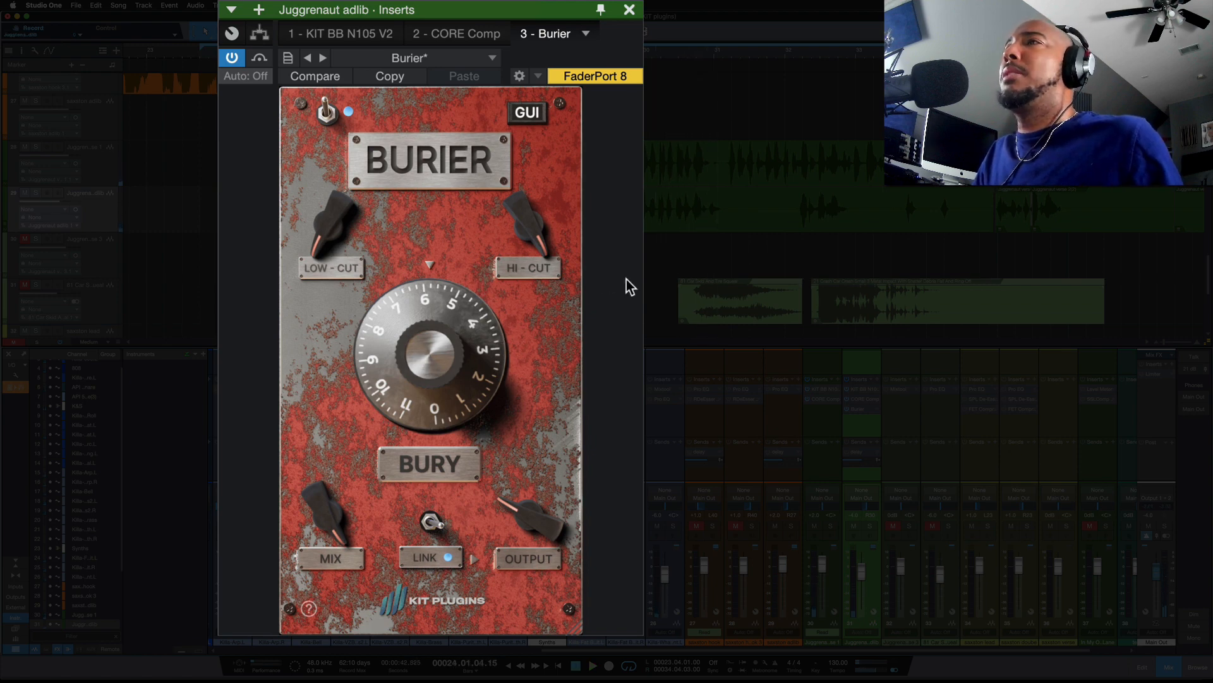
drag(432, 335, 436, 389)
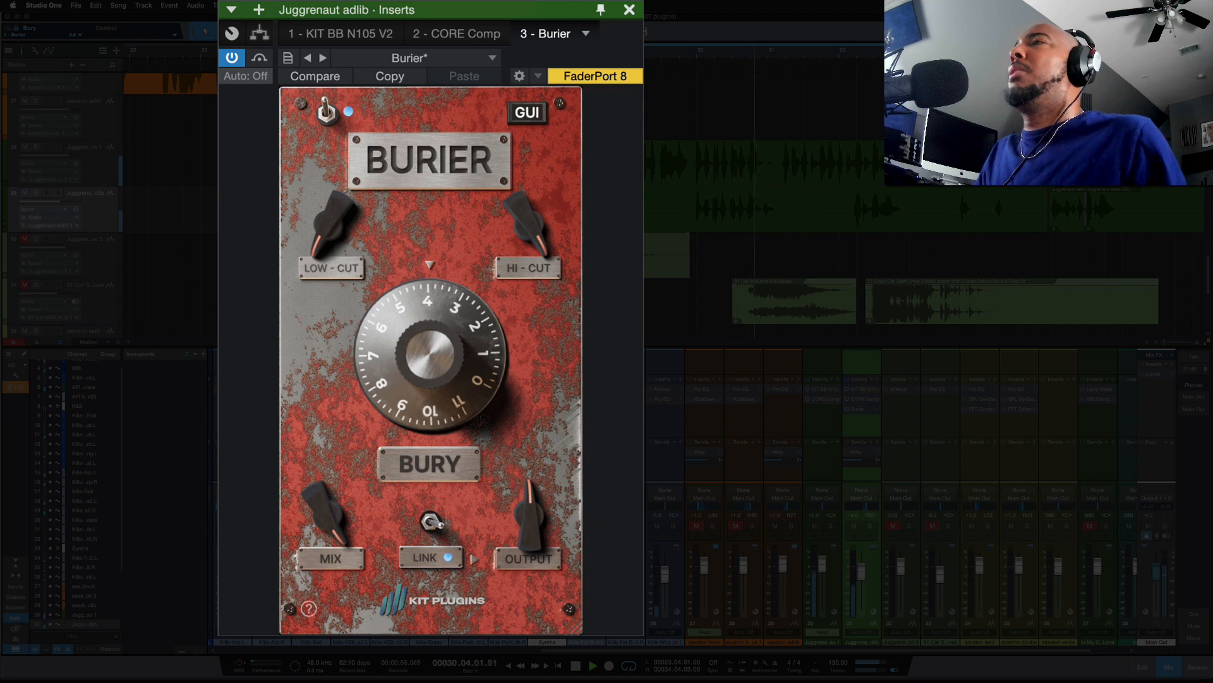
key(space)
Step: Solo the adlib, compare Burier bypassed and active during playback, and unsolo the track
click(36, 191)
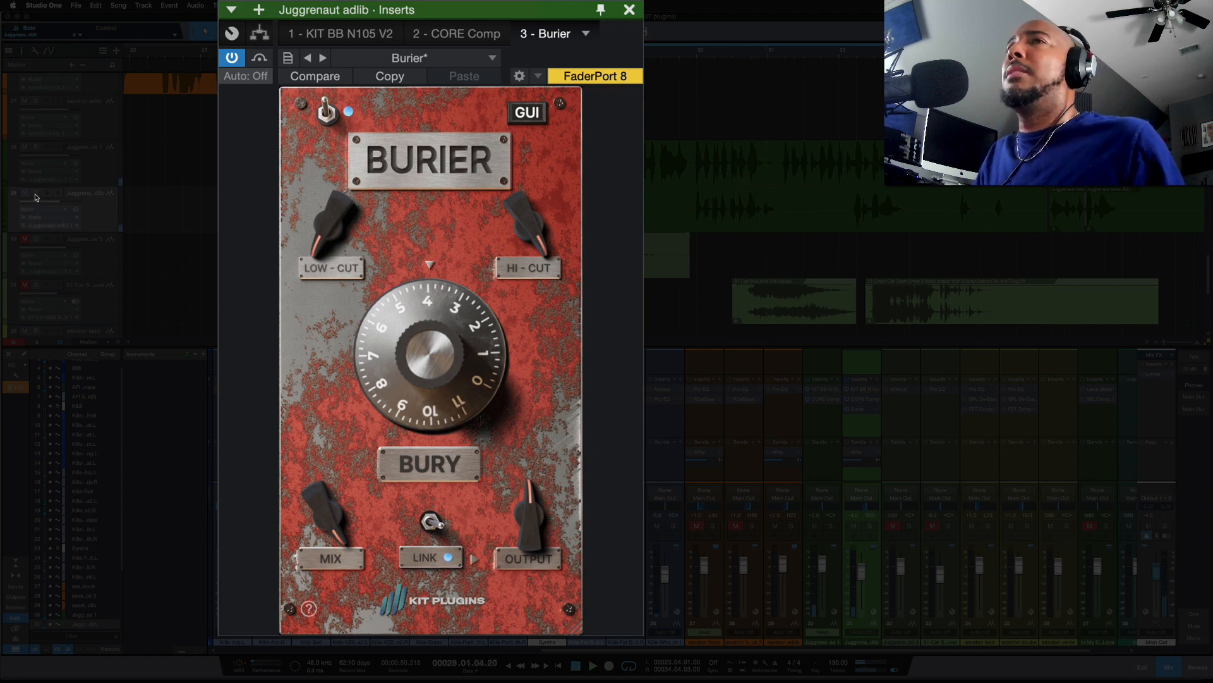
click(259, 58)
key(space)
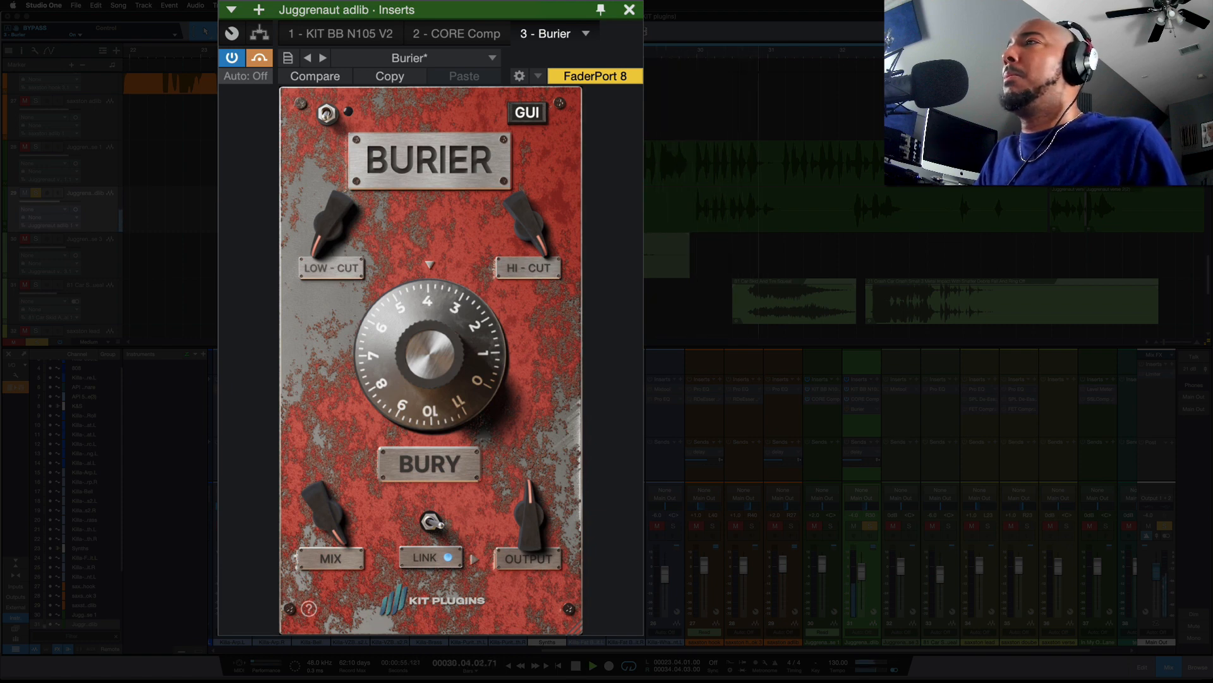
click(259, 59)
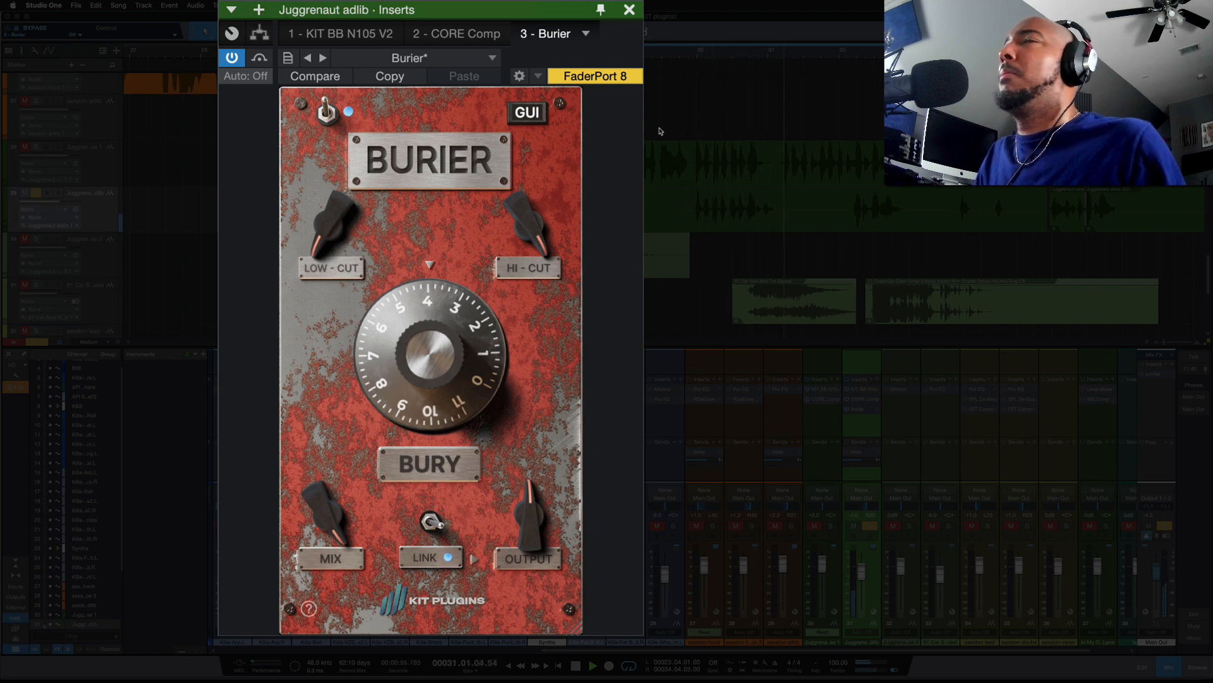
click(36, 193)
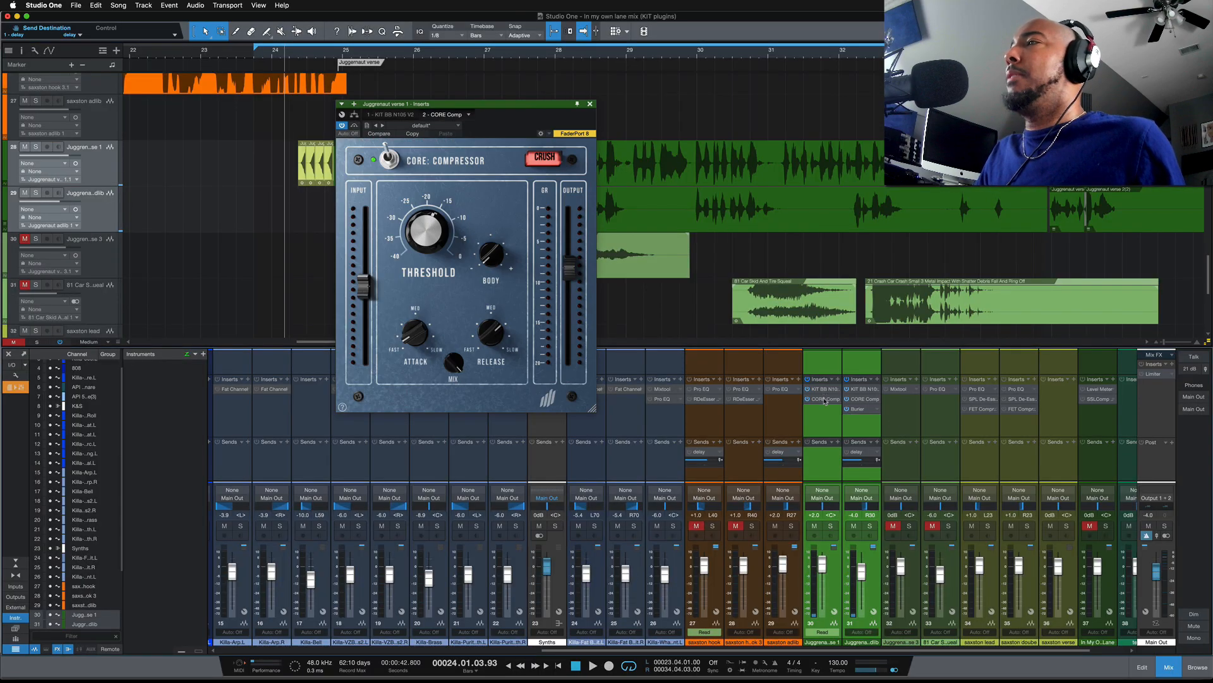
Step: Open the KIT BB N105 V2 and CORE Comp windows of Juggrenaut verse 1 and the Burier window of Juggrenaut adlib
double_click(824, 390)
double_click(826, 400)
double_click(828, 400)
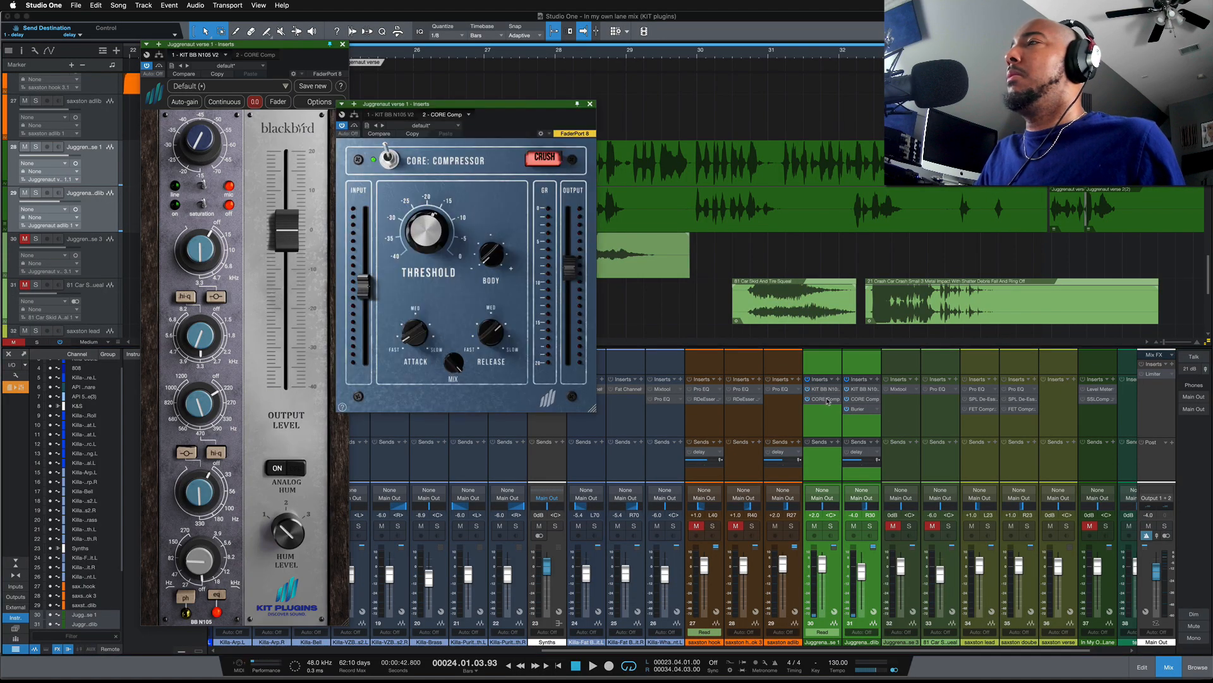
double_click(862, 409)
click(864, 426)
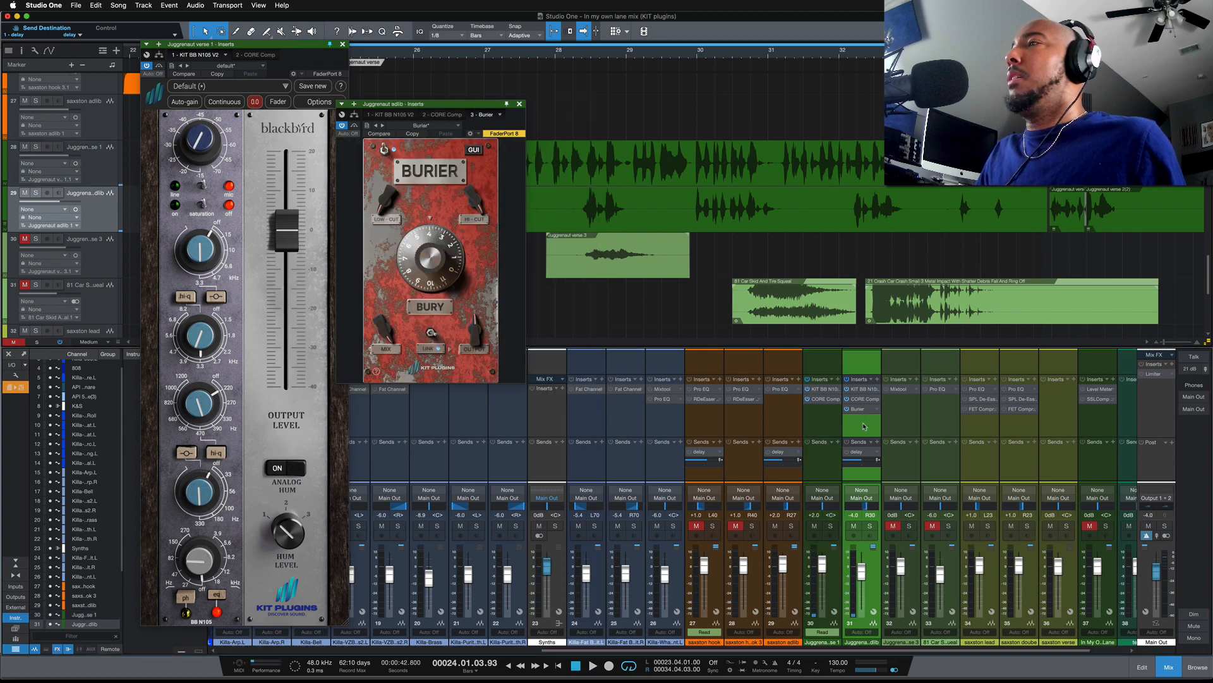
Step: Deactivate all inserts on Juggrenaut verse 1 and Juggrenaut adlib and play the verse in the mix without them
click(830, 429)
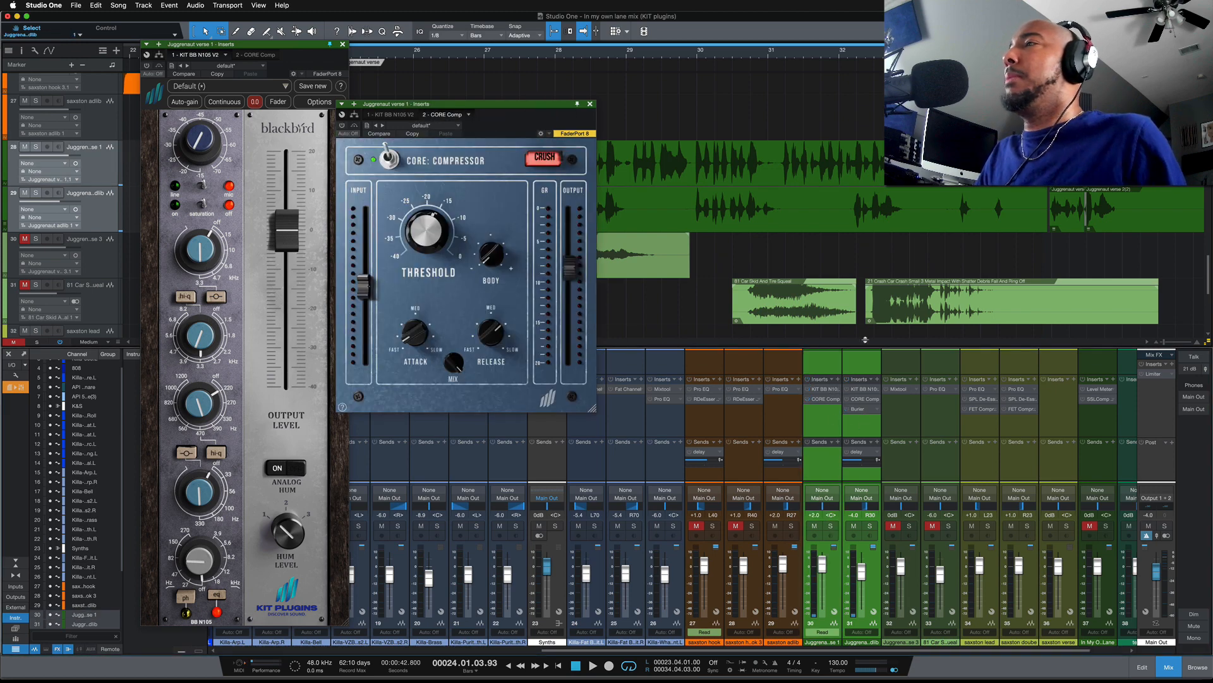
key(space)
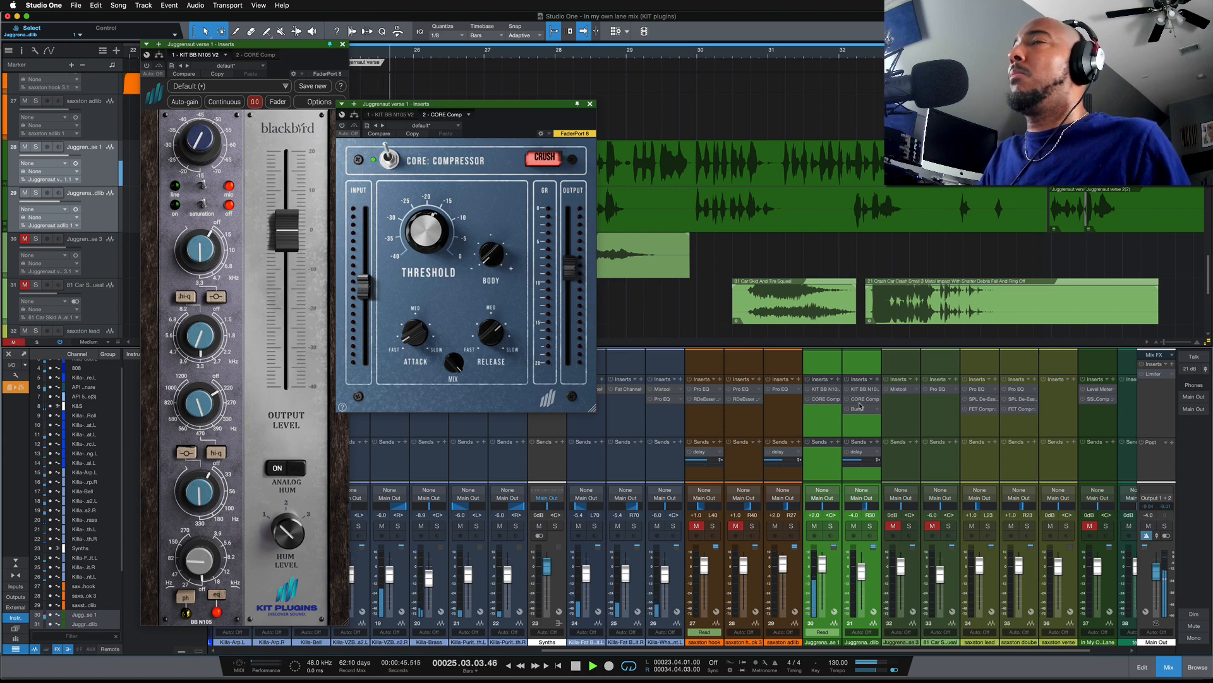
double_click(822, 401)
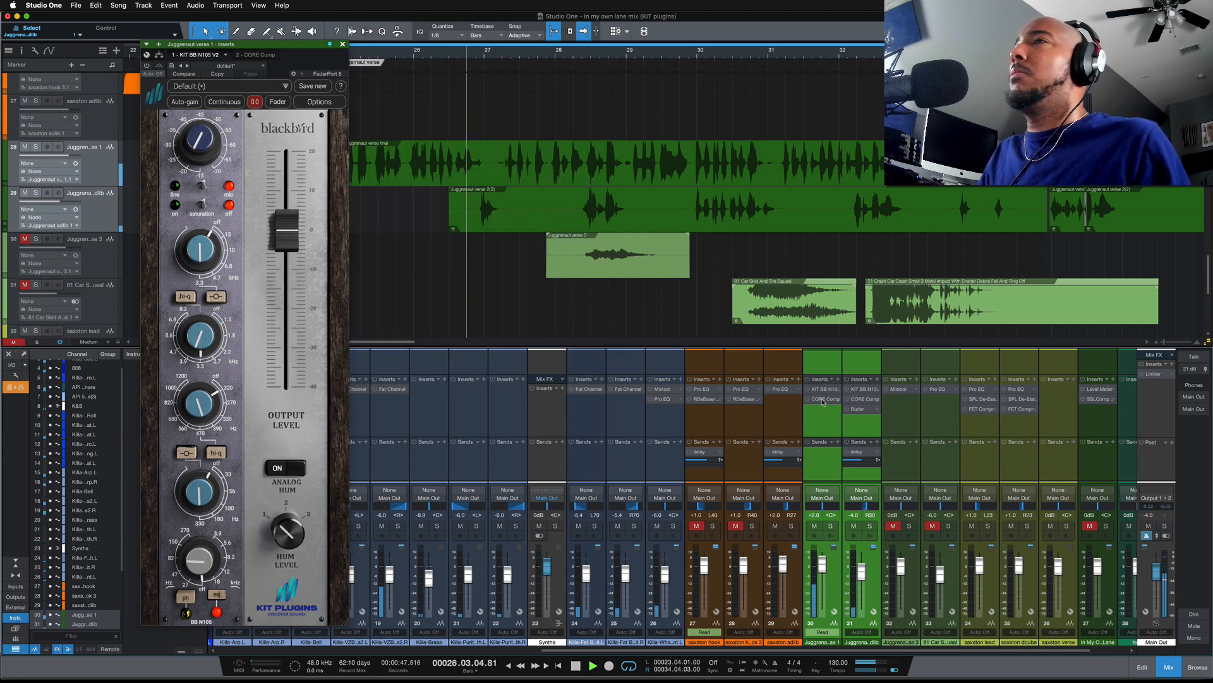
double_click(821, 401)
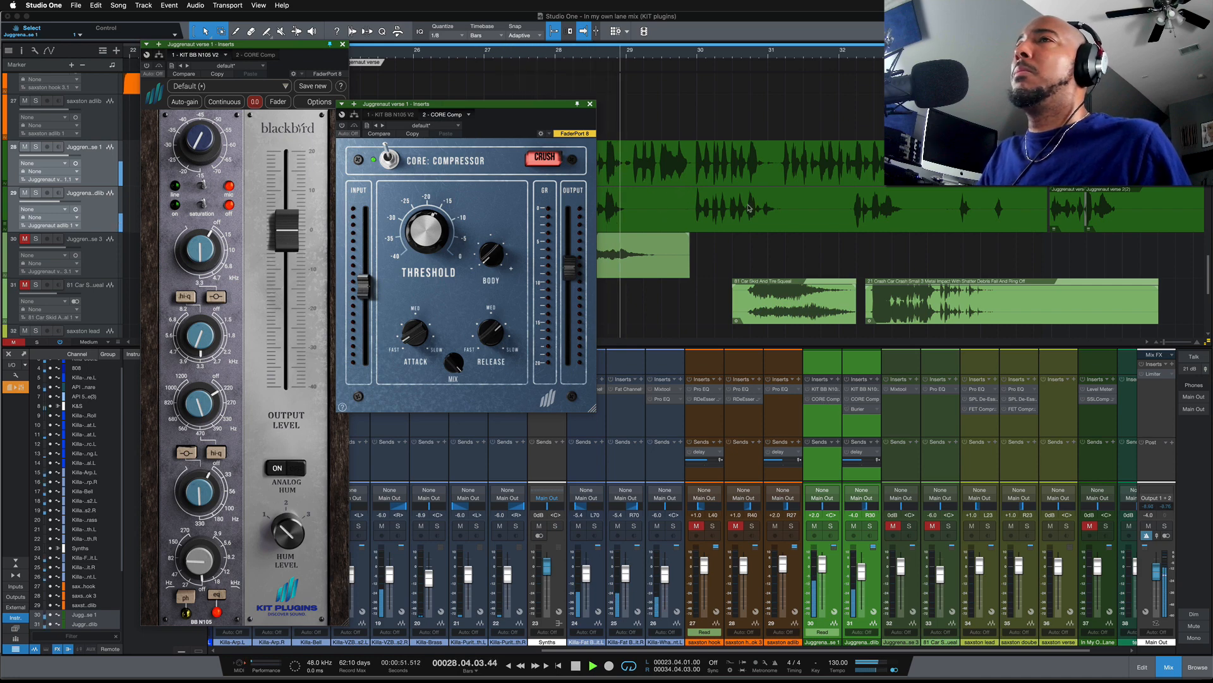
drag(530, 105, 548, 98)
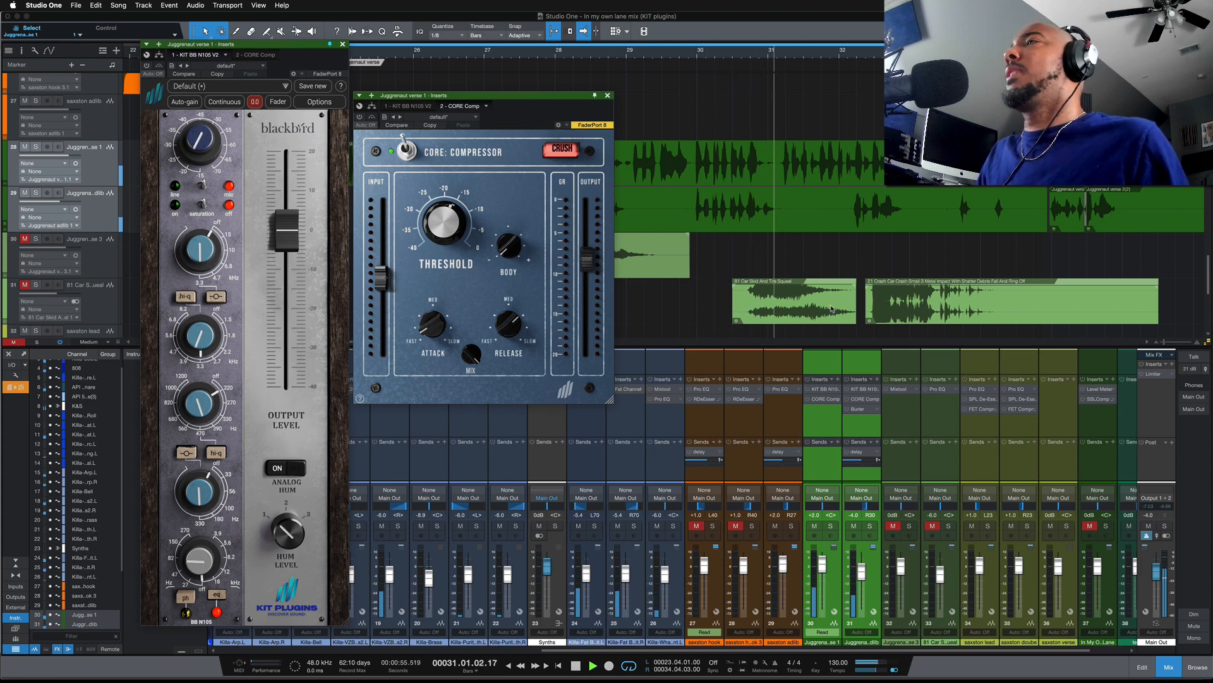
Step: Stop playback, reactivate the inserts on both Juggrenaut vocal tracks, and replay the verse with the full processing chain
key(space)
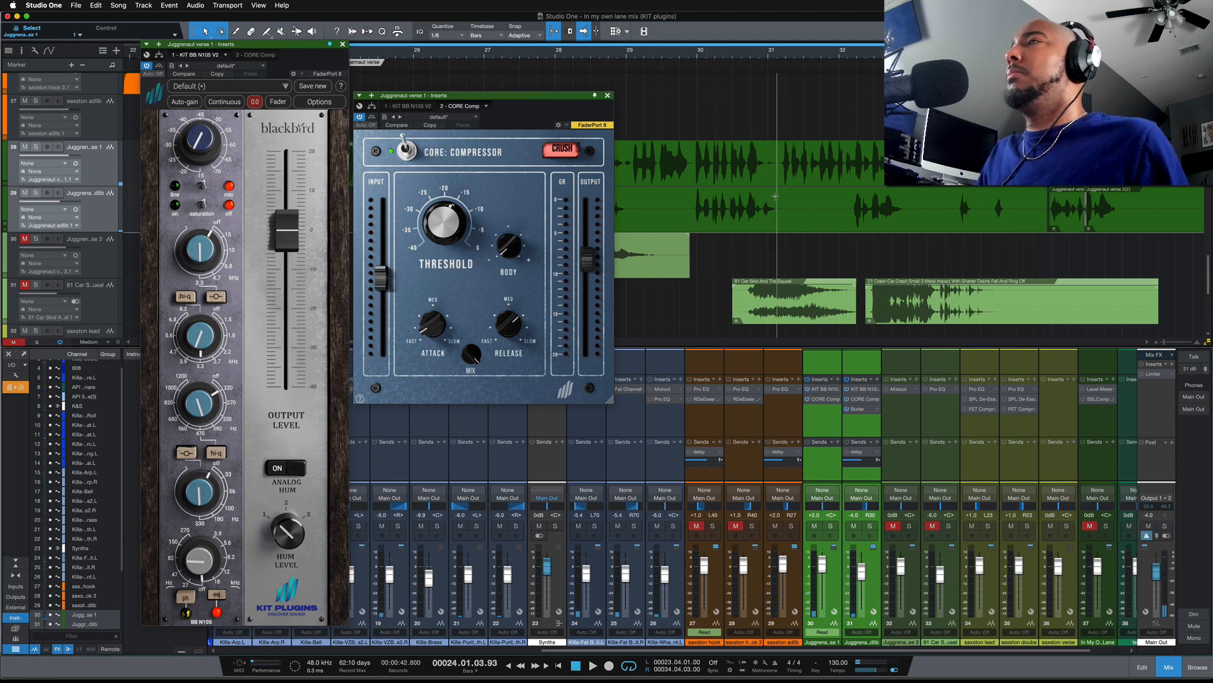
key(space)
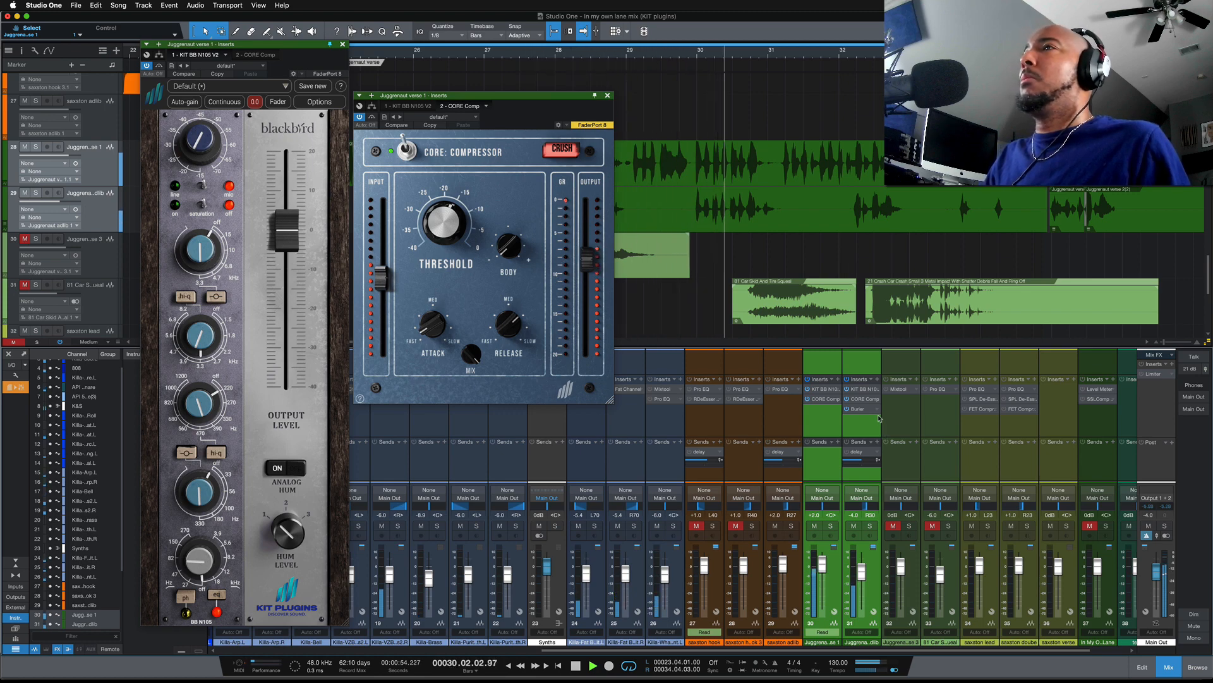
key(space)
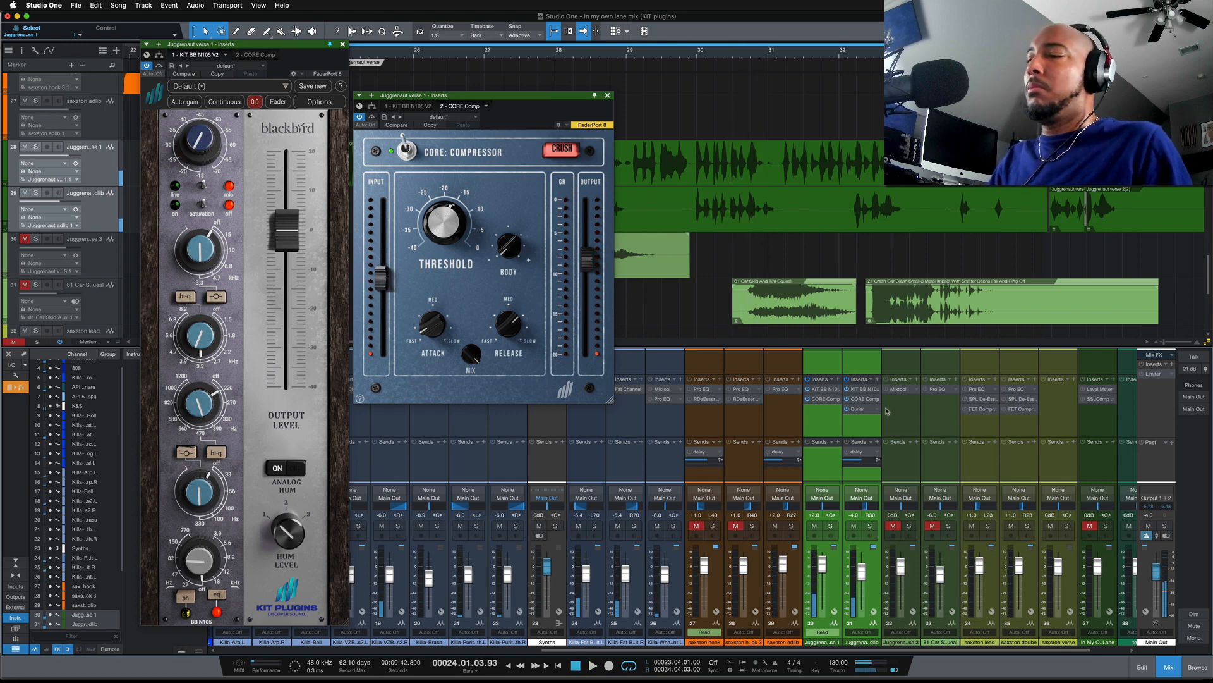